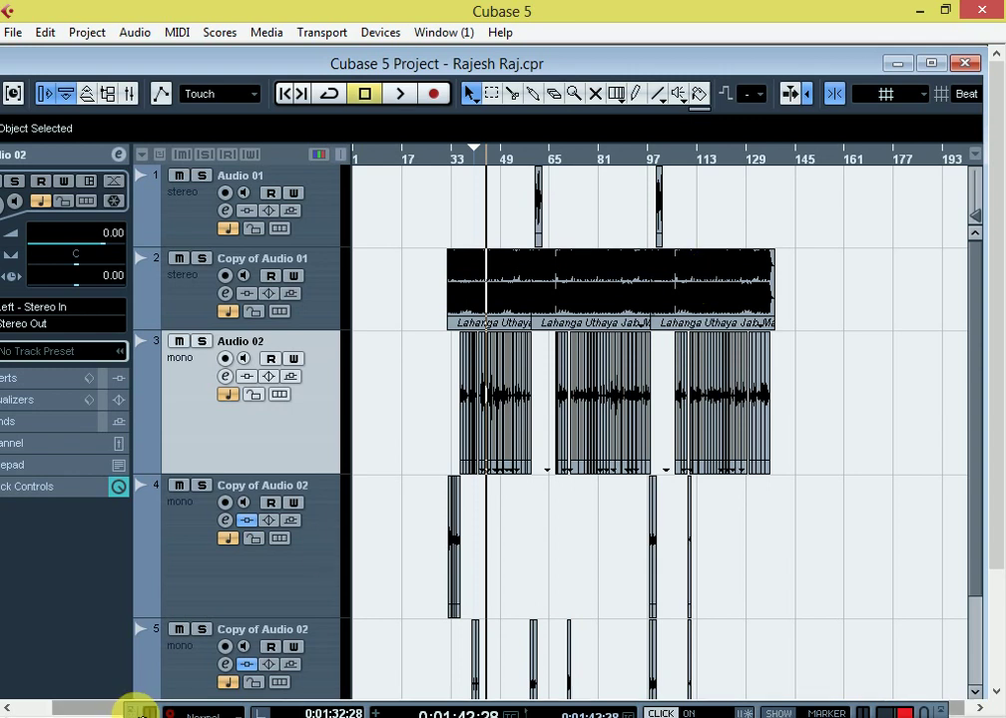
Step: Bring the full transport panel into view and place the playback position at bar 42 on the zoomed-in timeline
drag(139, 706, 129, 648)
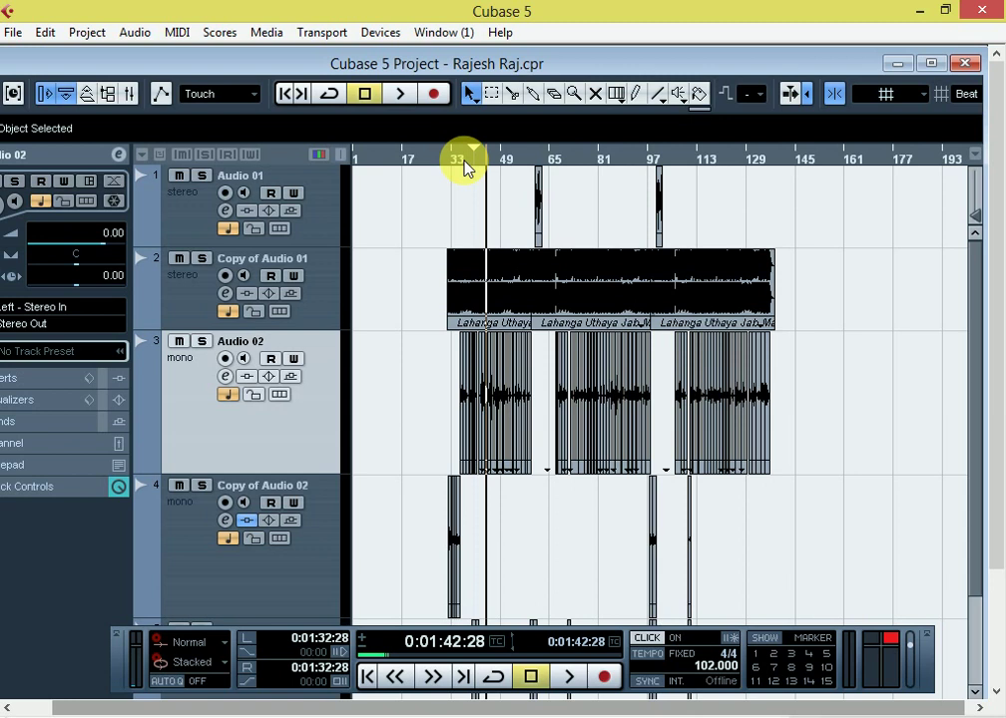
drag(465, 158, 651, 253)
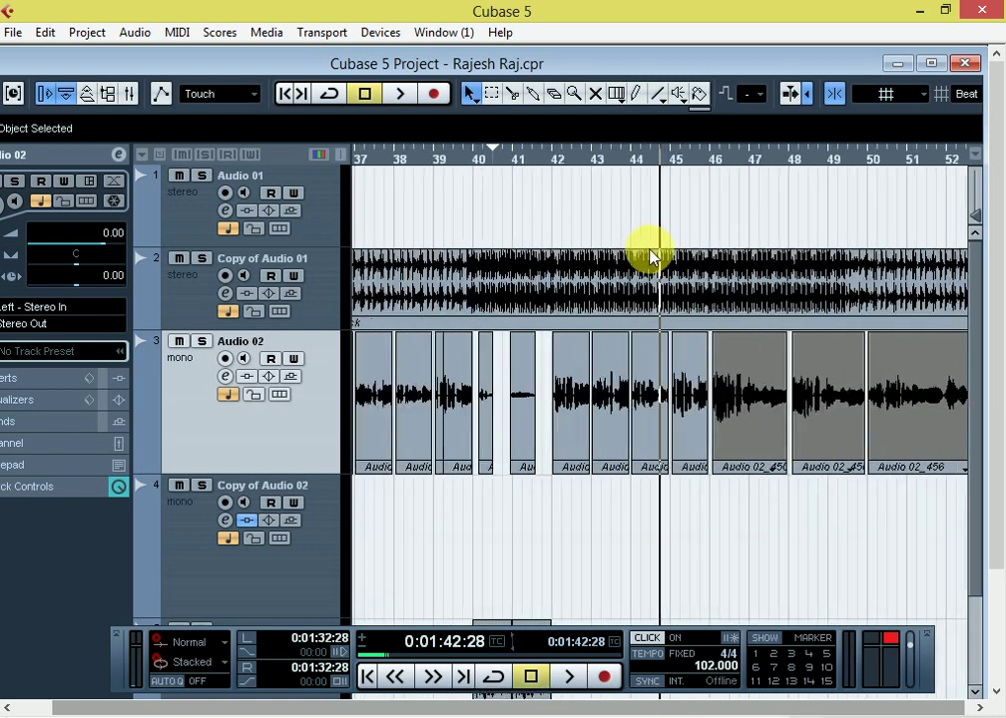
click(552, 160)
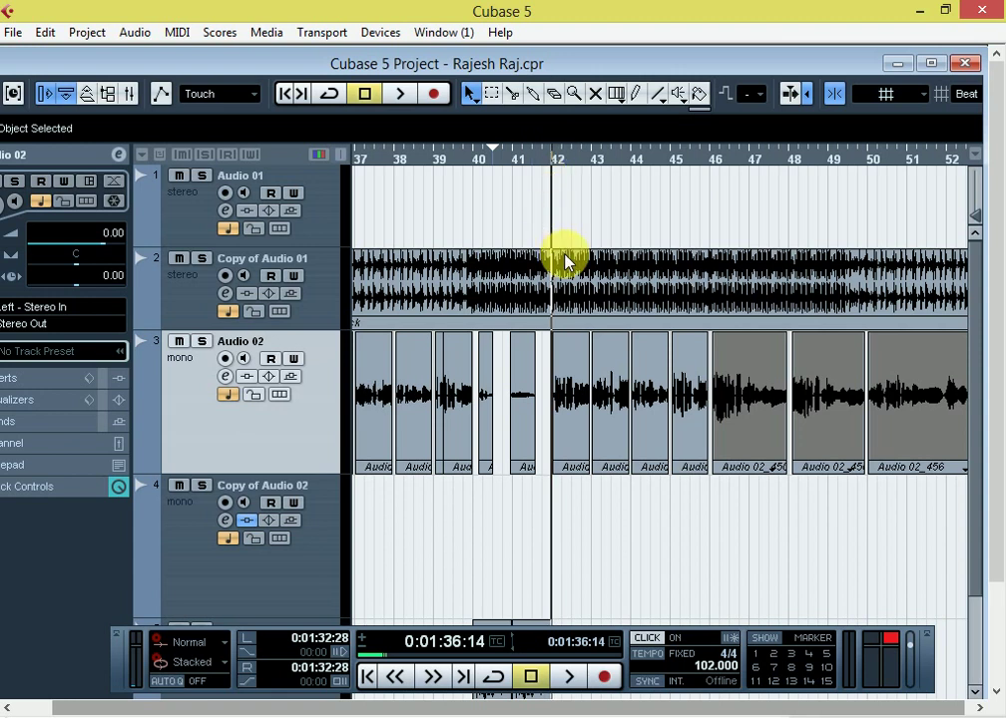
click(226, 377)
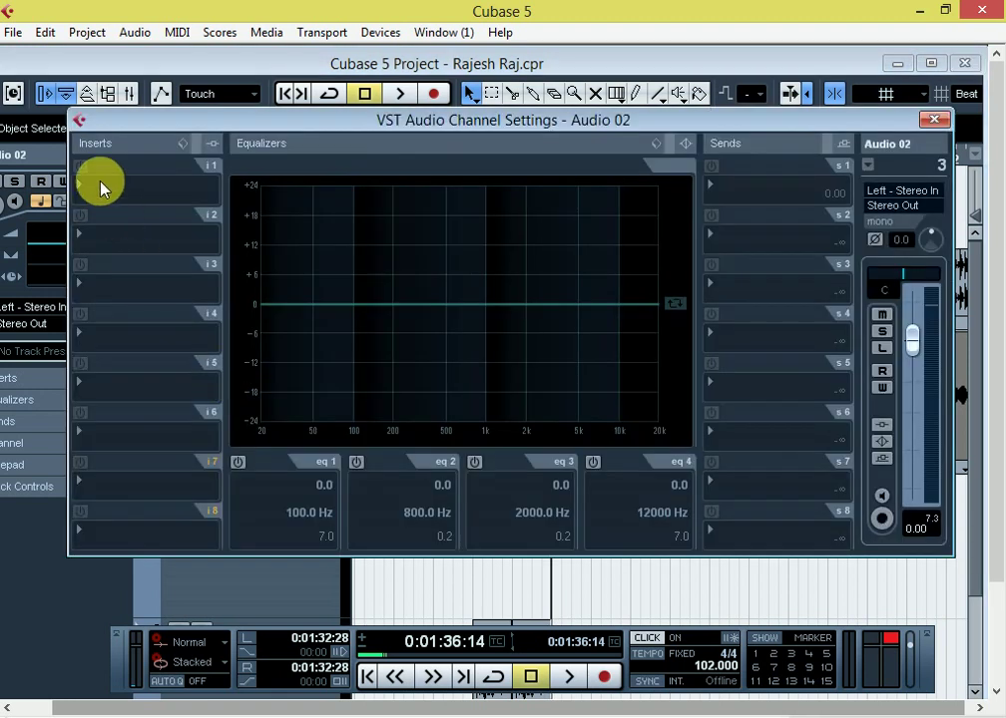
click(936, 121)
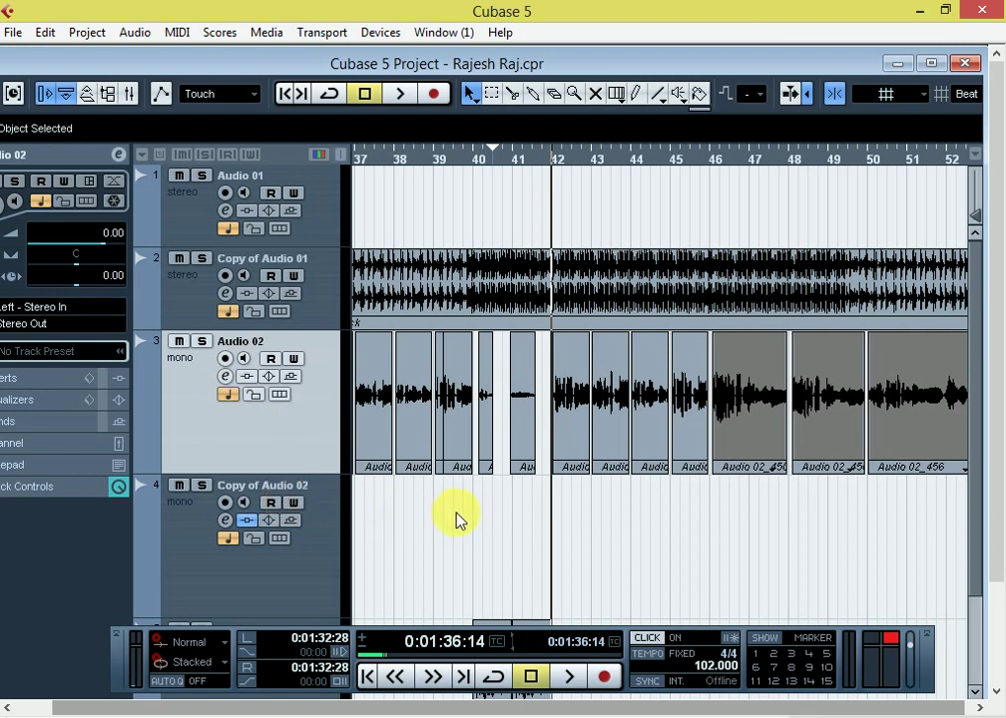
scroll(458, 519, down, 2)
scroll(457, 519, up, 3)
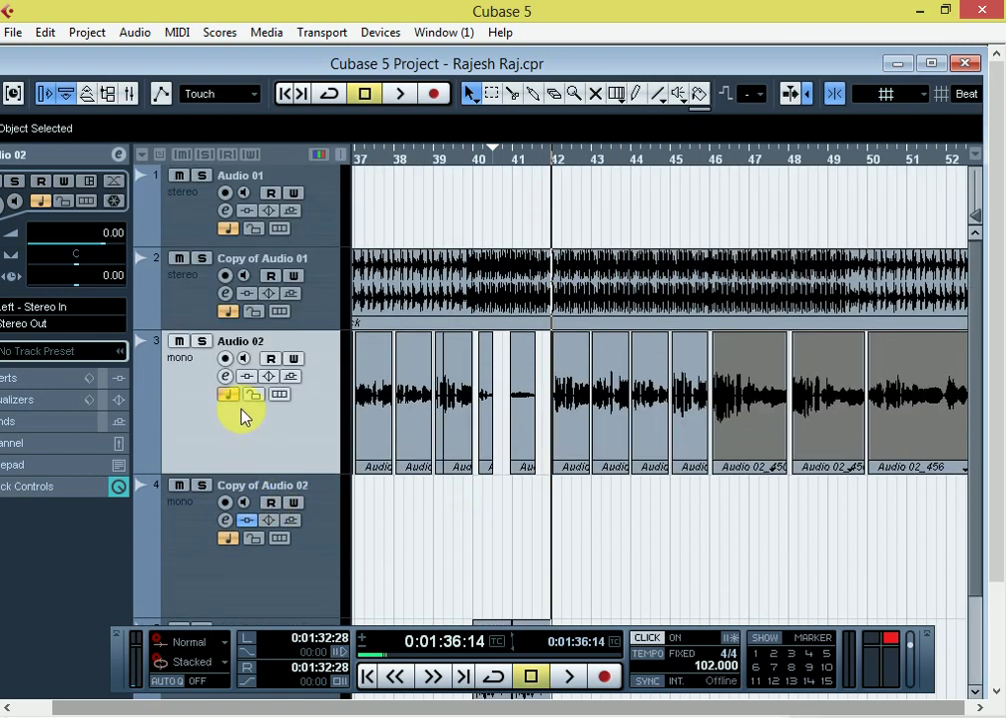
click(229, 379)
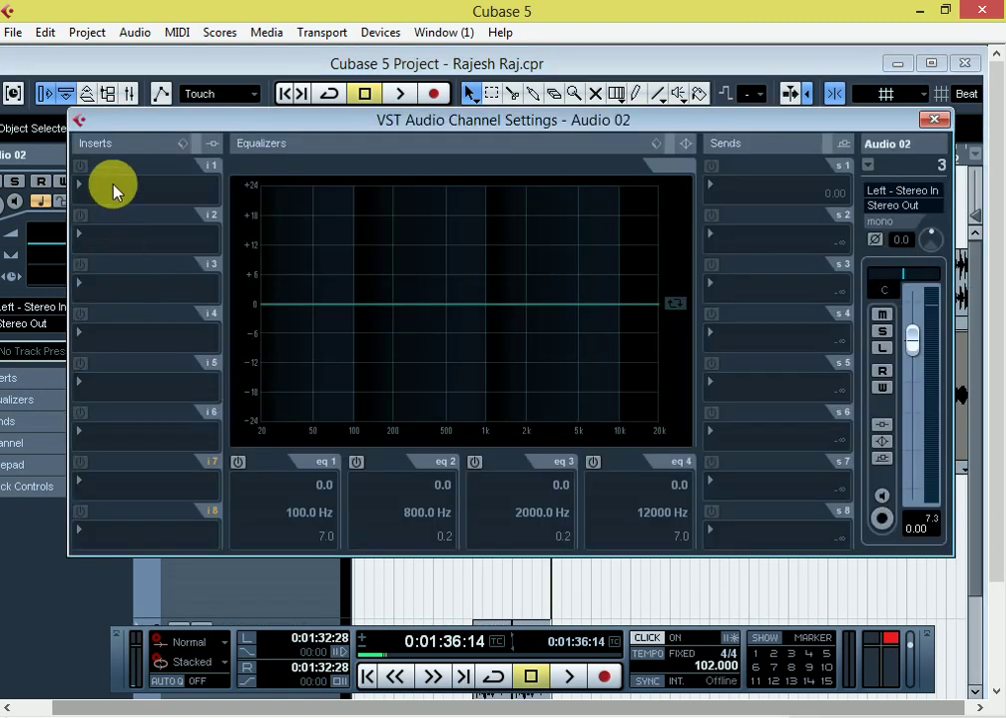
click(934, 119)
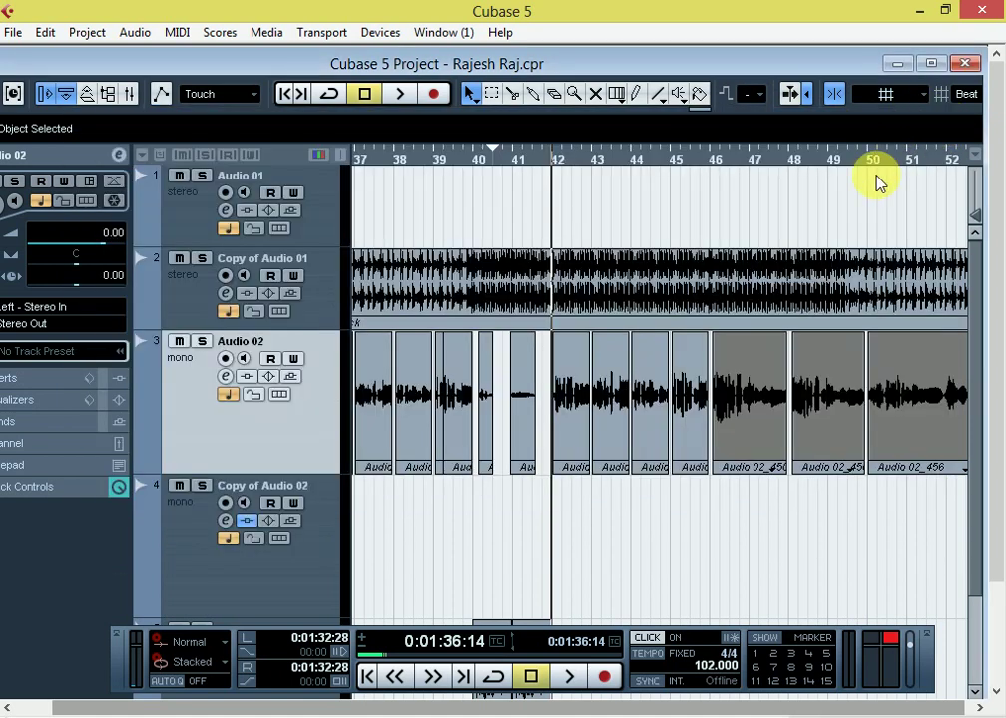
Step: Play the project from bar 42 and mute the Copy of Audio 01 track to hear the vocal alone
key(space)
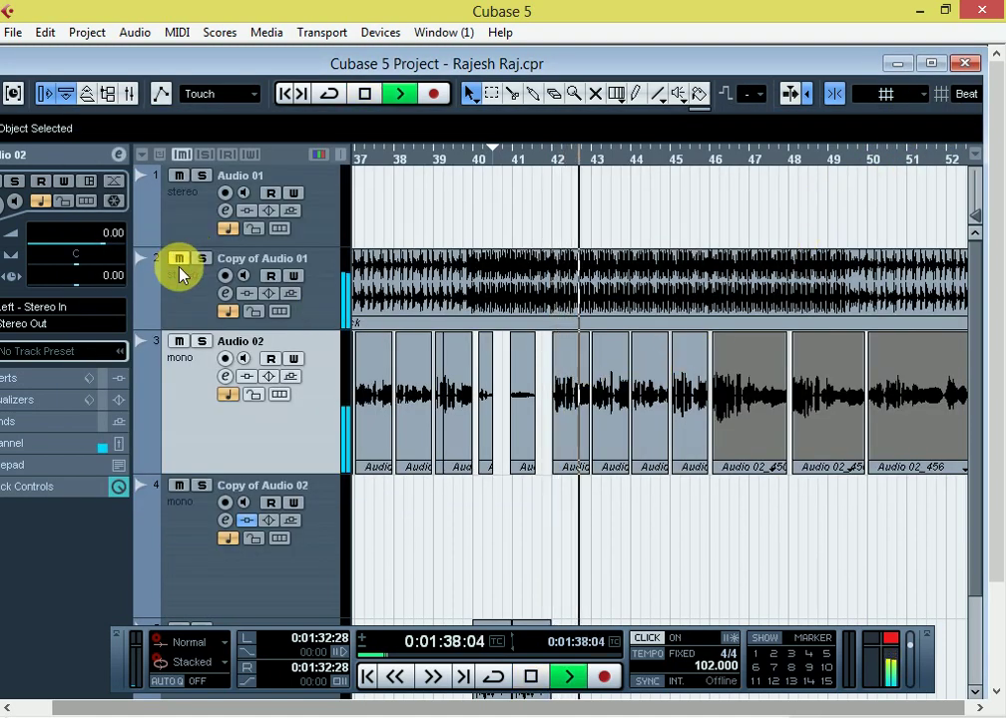
click(179, 262)
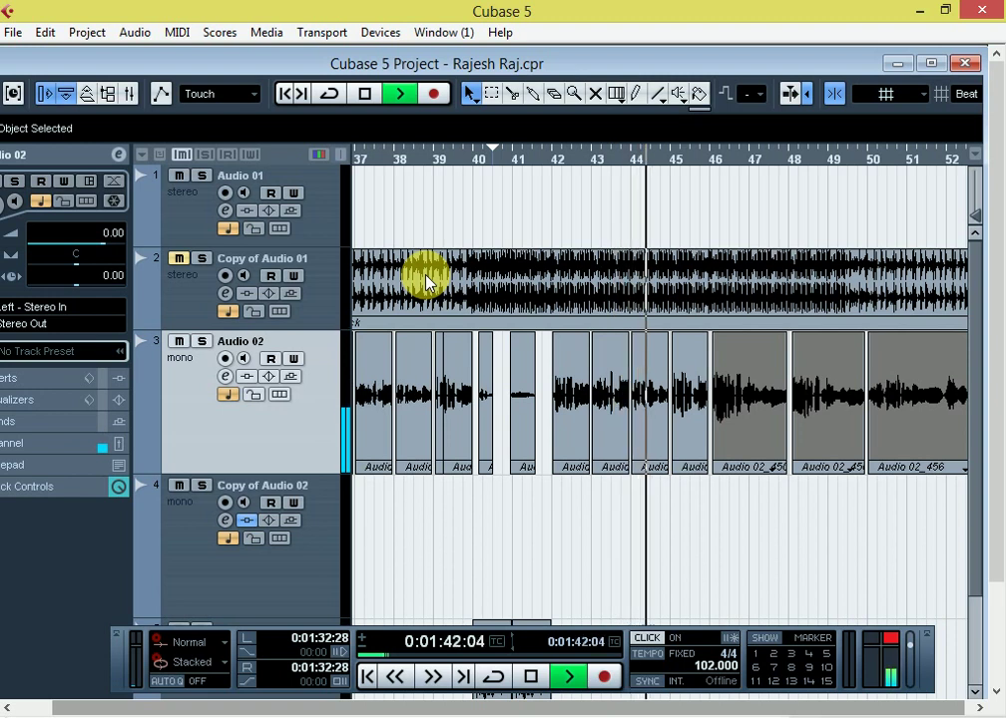
key(space)
Step: Load Auto-Tune 5 VST into the first insert slot of the Audio 02 track
click(226, 376)
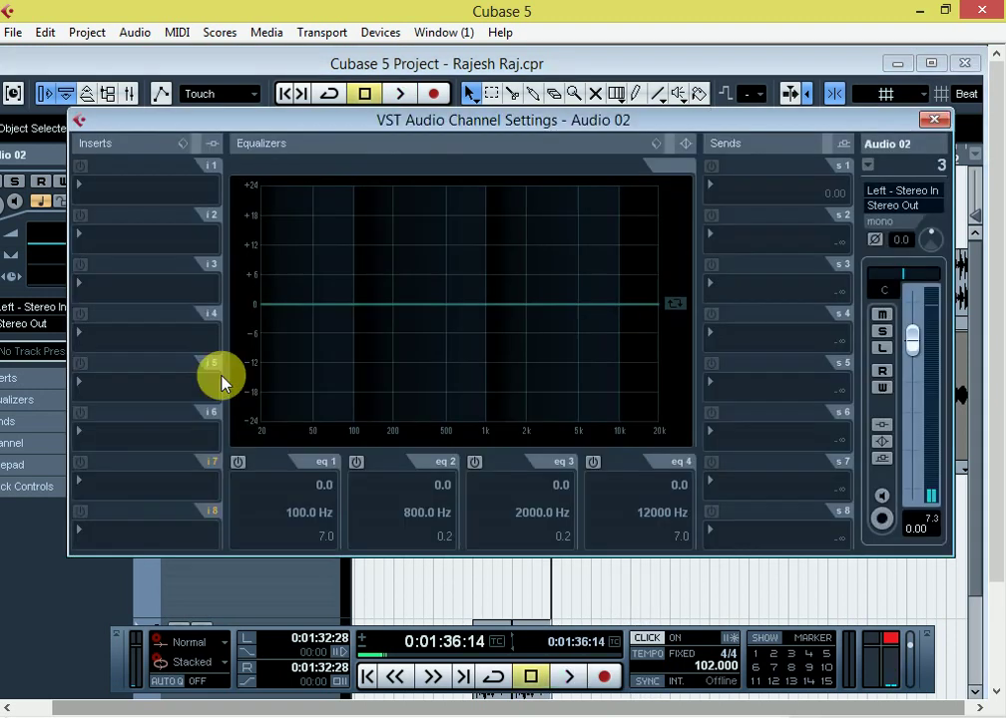
click(106, 190)
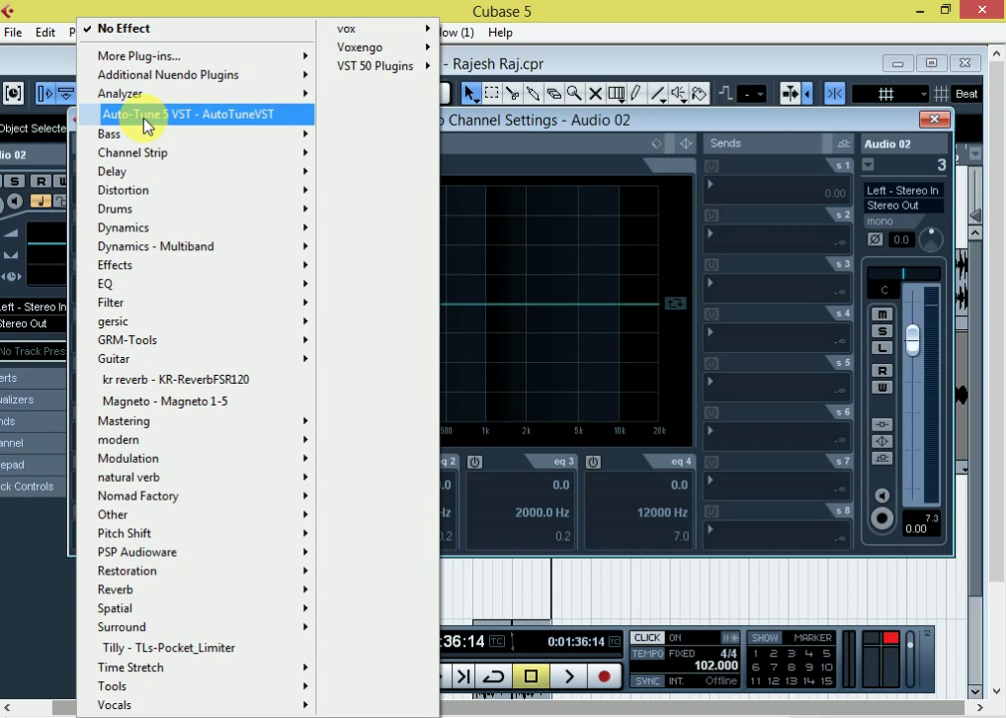
click(144, 118)
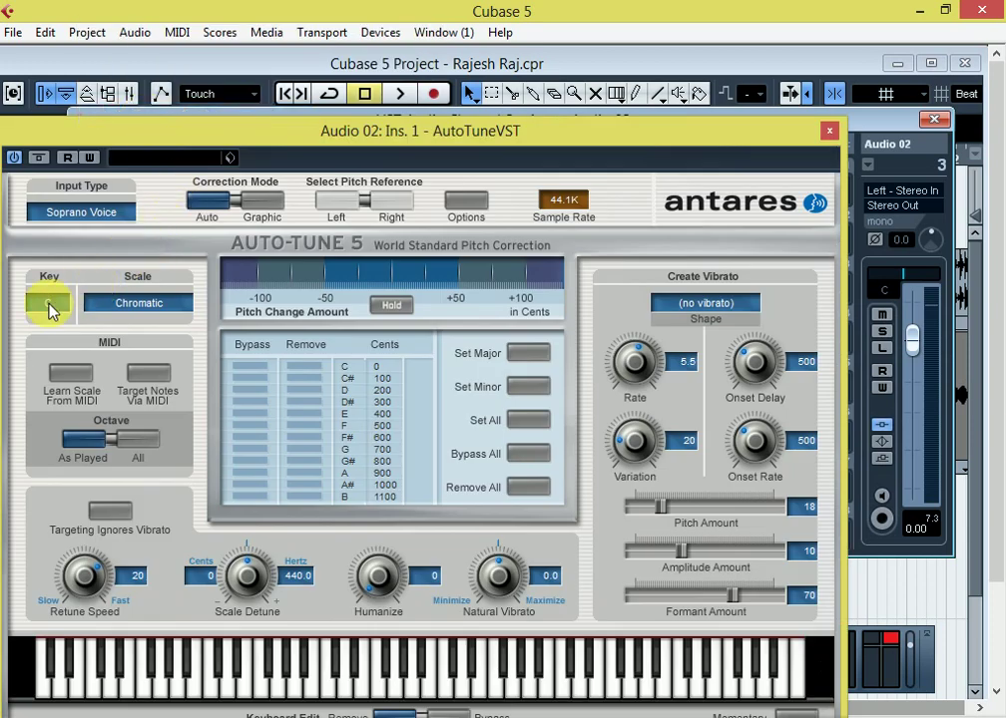
drag(166, 140, 252, 77)
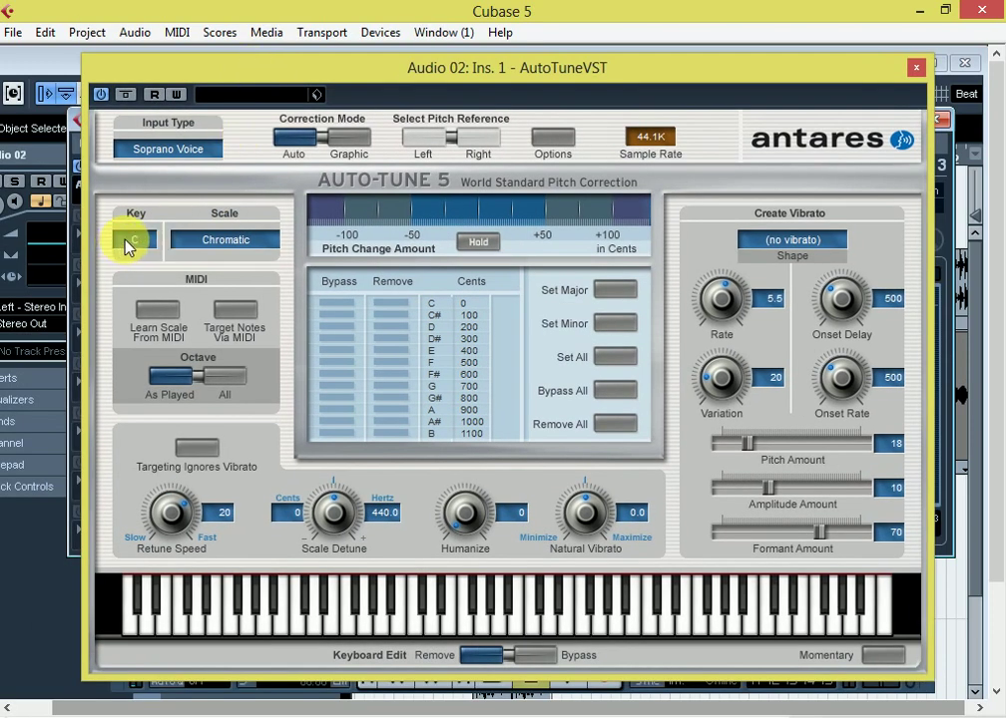
Step: Set the Auto-Tune key to F and the scale to Major
click(127, 247)
click(155, 367)
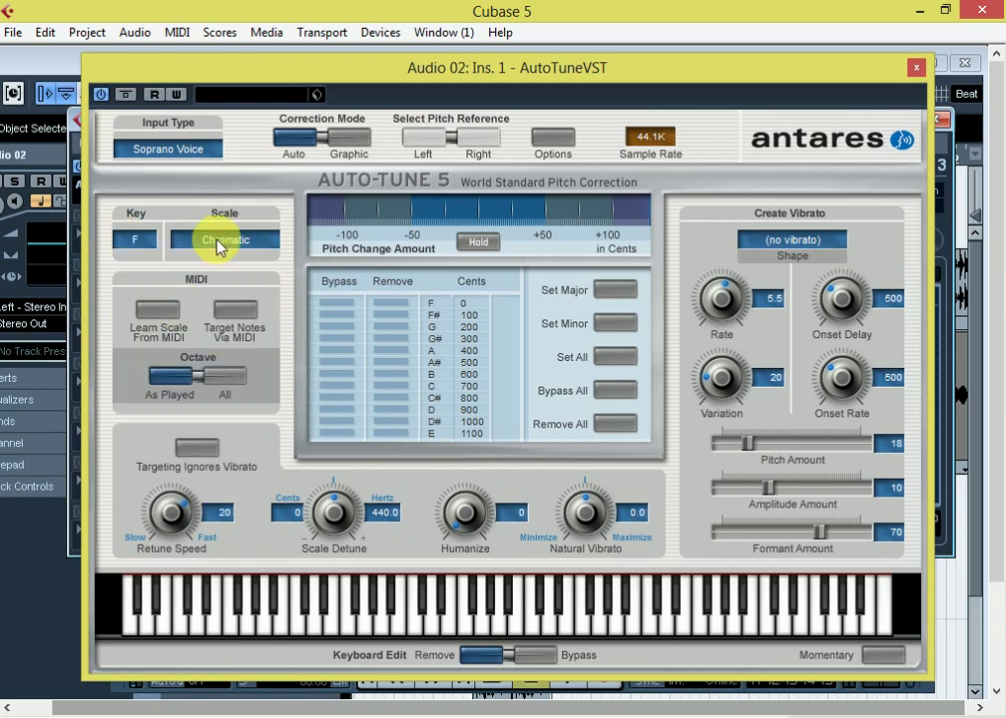
click(222, 247)
click(327, 95)
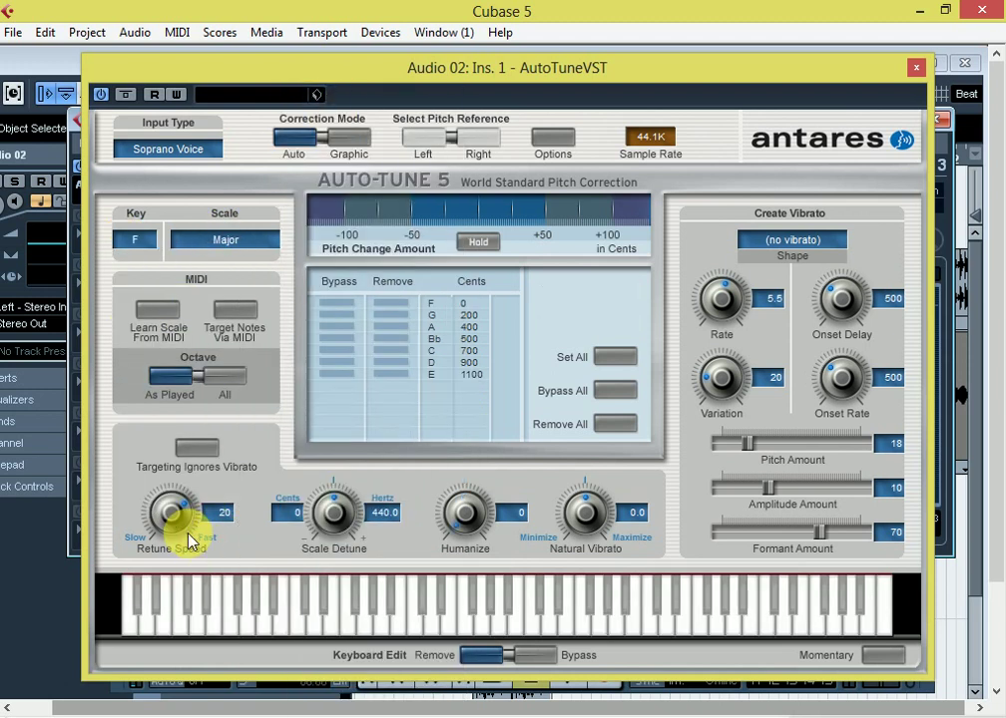
Step: Set Auto-Tune's Retune Speed, Pitch Amount and Amplitude Amount to 0 and Formant Amount to 100, then close its window
drag(189, 542, 149, 145)
drag(753, 442, 779, 489)
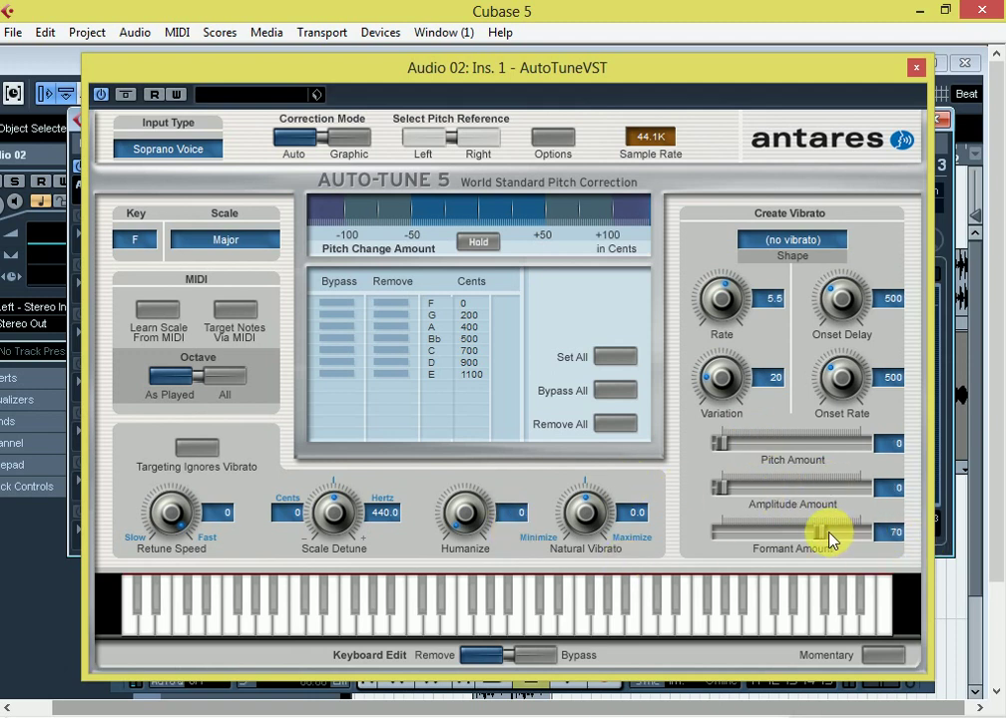
drag(828, 538, 983, 489)
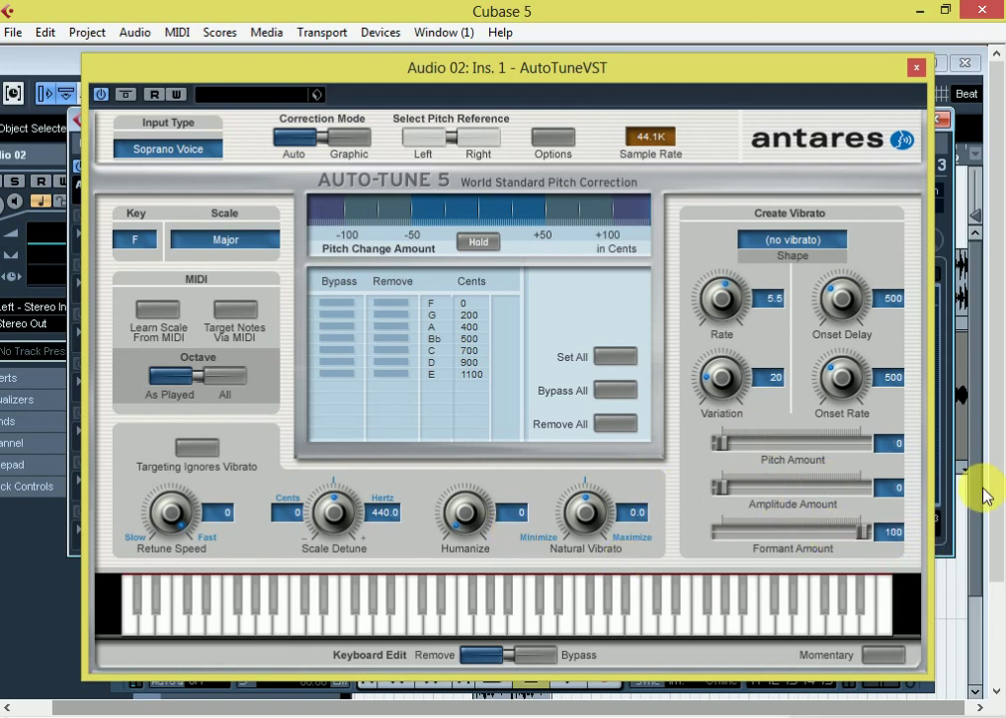
click(934, 110)
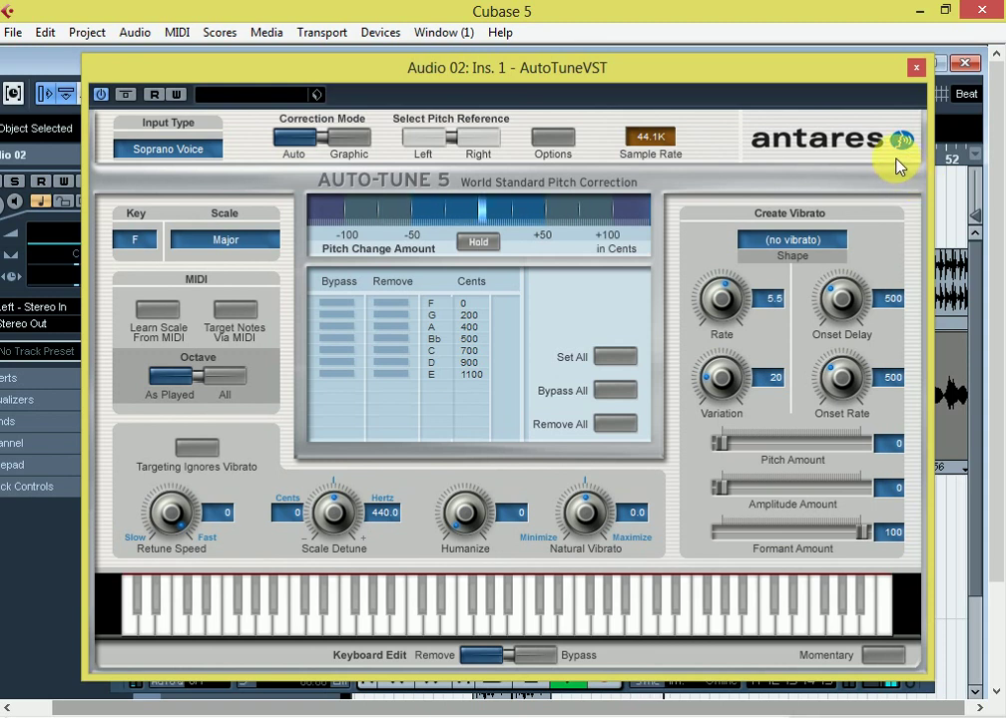
click(917, 69)
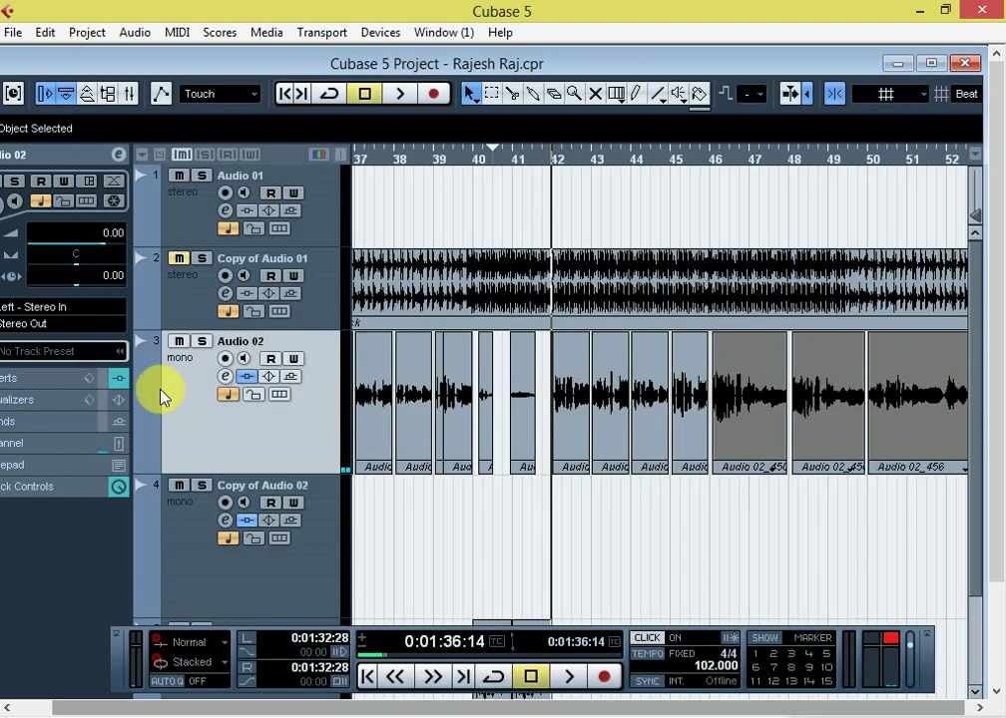
Step: Load the EnvelopeShaper dynamics plug-in into the second insert slot of the Audio 02 track
click(226, 377)
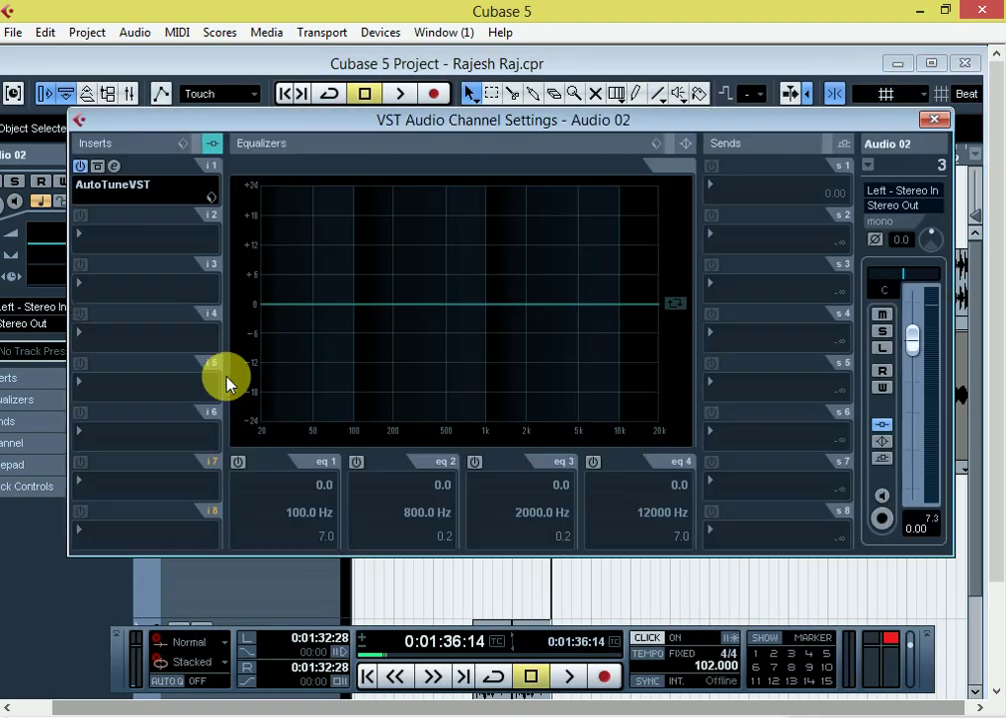
click(126, 245)
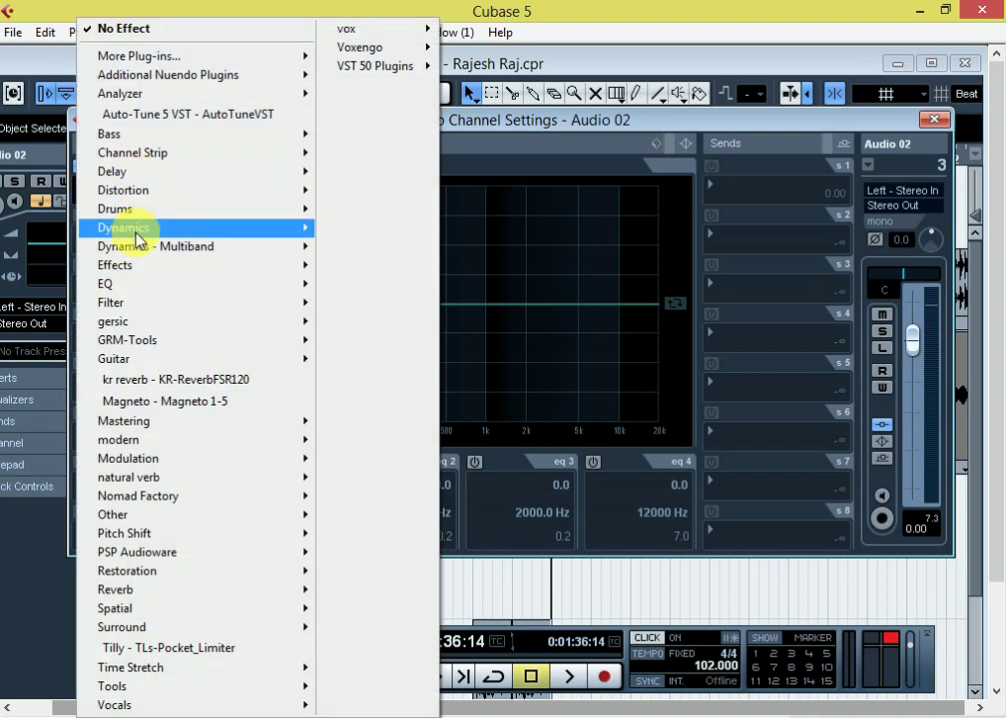
mouse_move(147, 232)
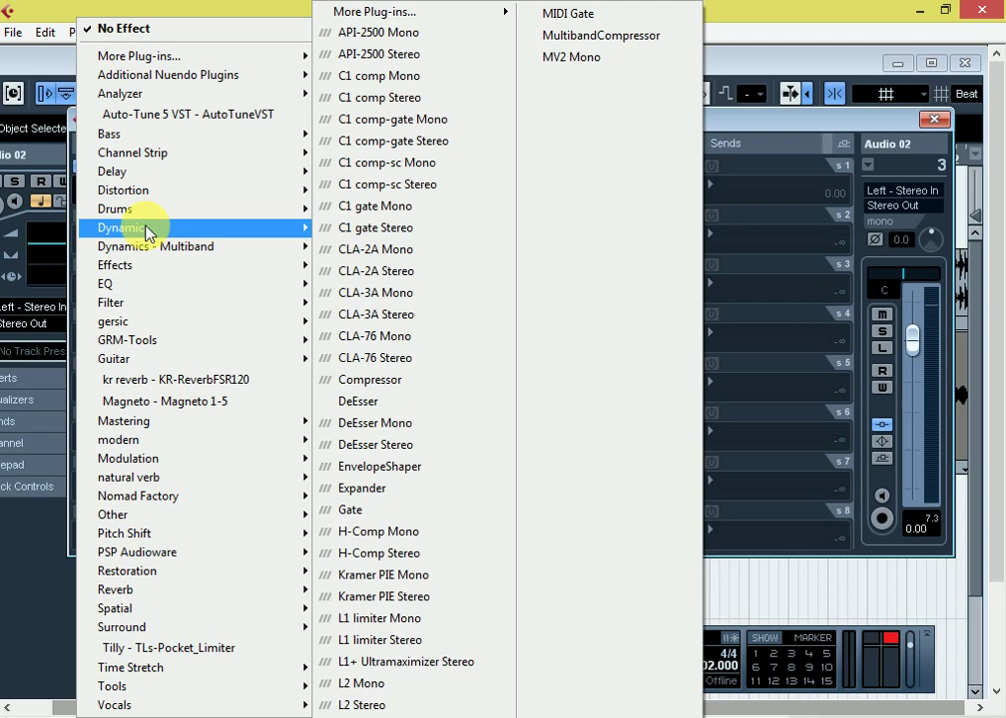
click(410, 469)
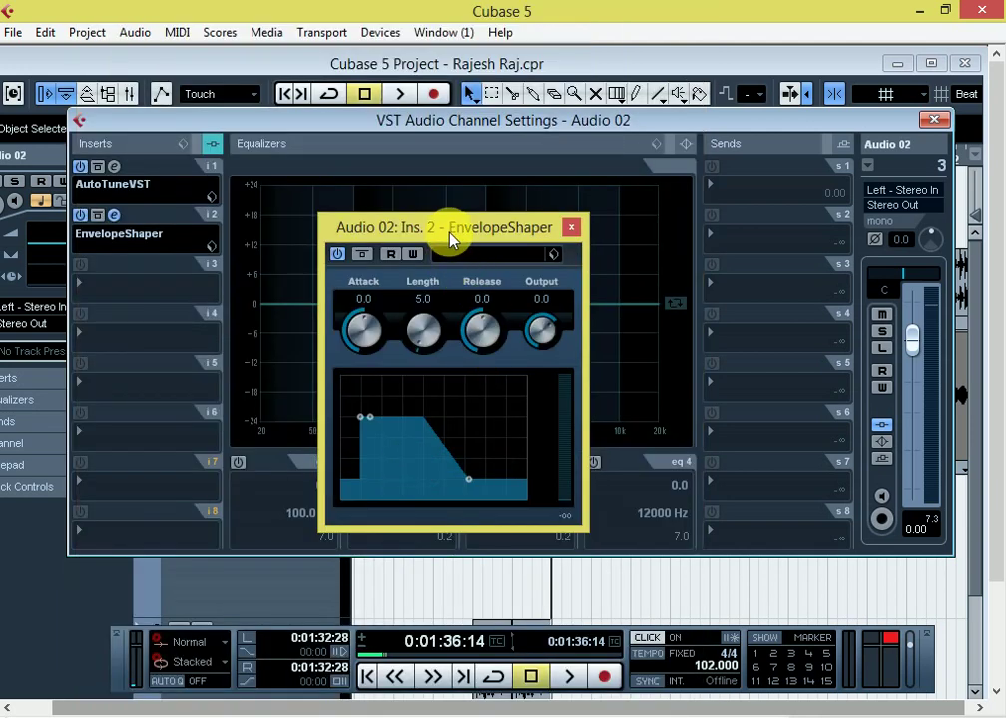
drag(449, 235, 337, 148)
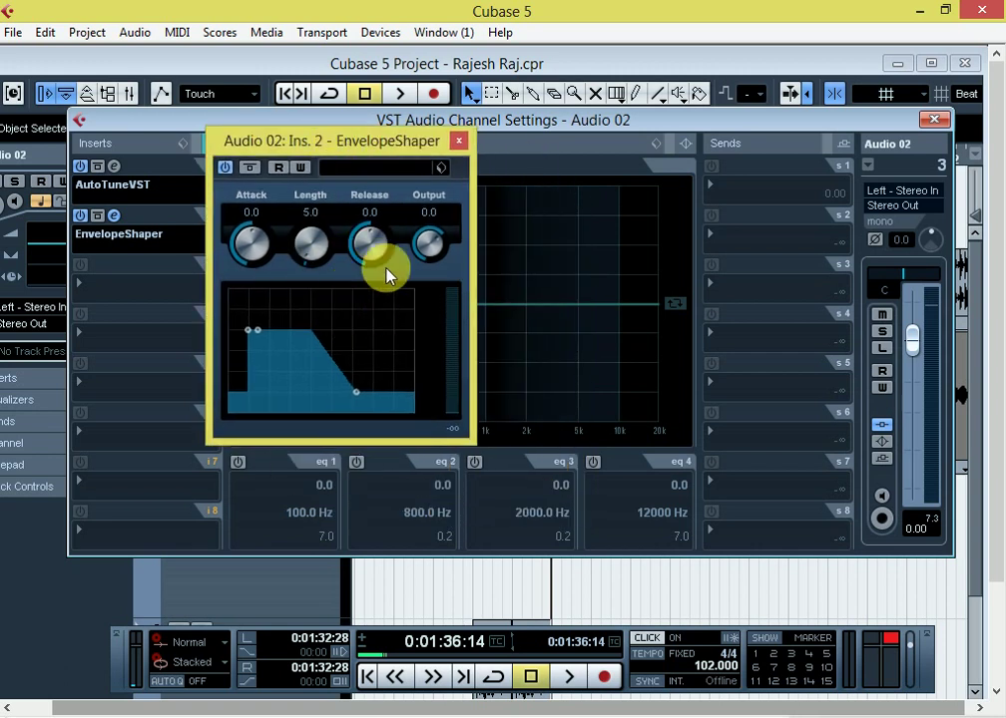
Step: Apply the Long Kick preset to EnvelopeShaper and close its window
click(359, 169)
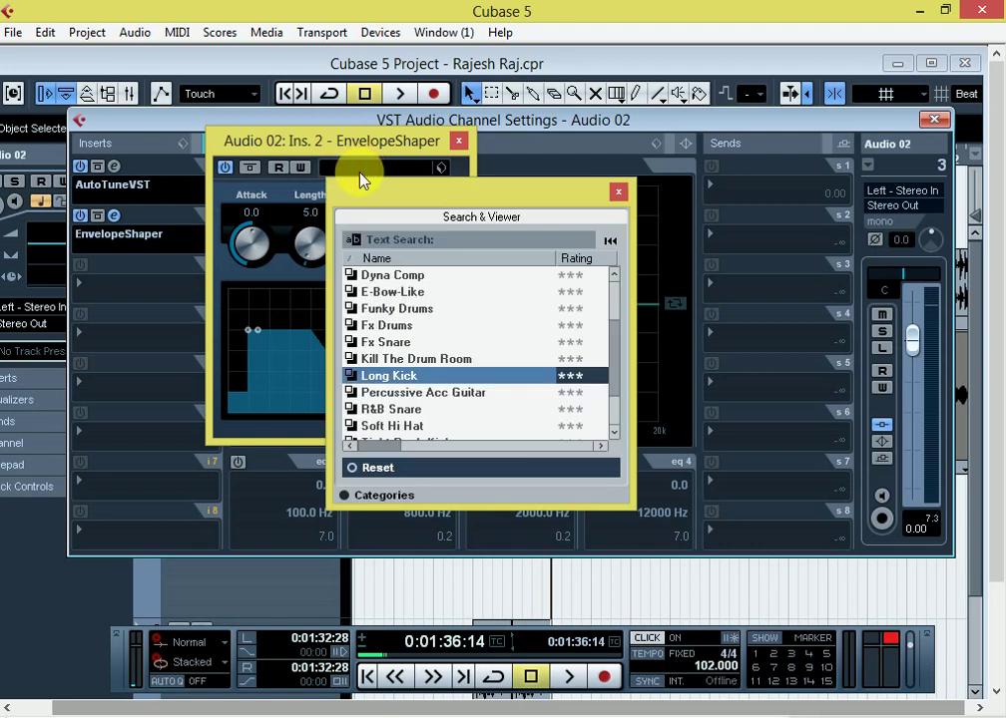
click(400, 393)
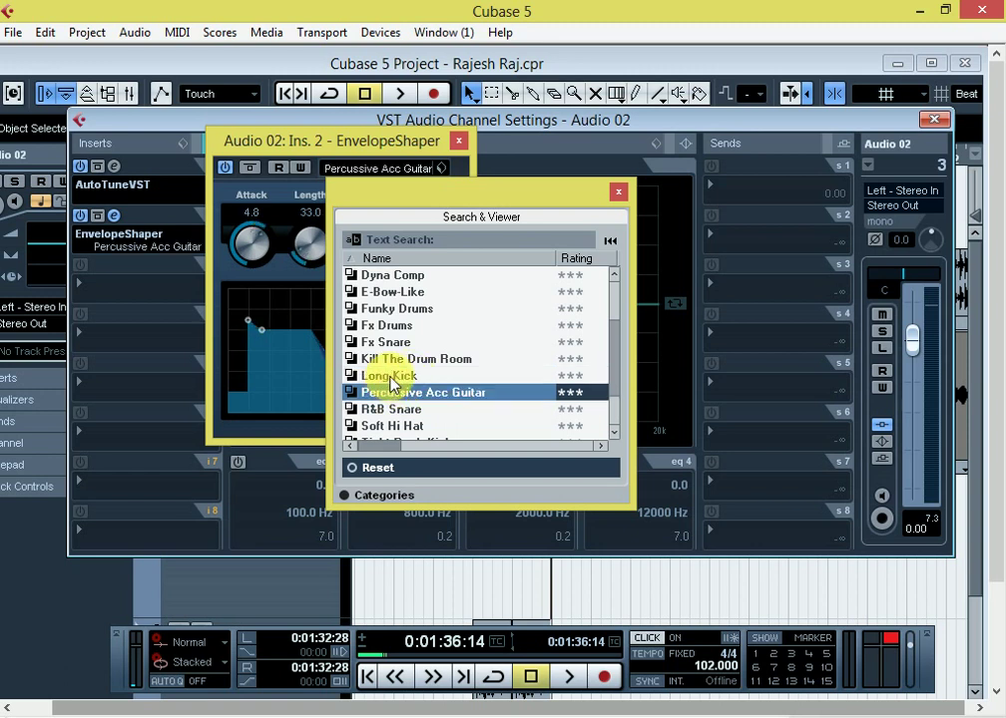
click(390, 382)
double_click(390, 381)
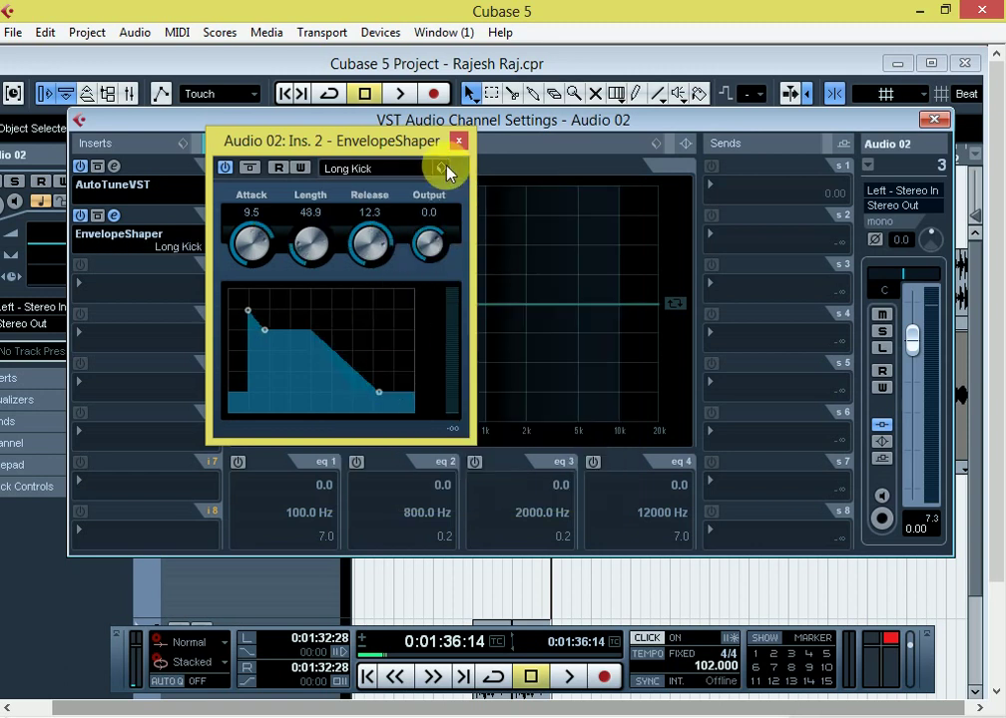
click(458, 141)
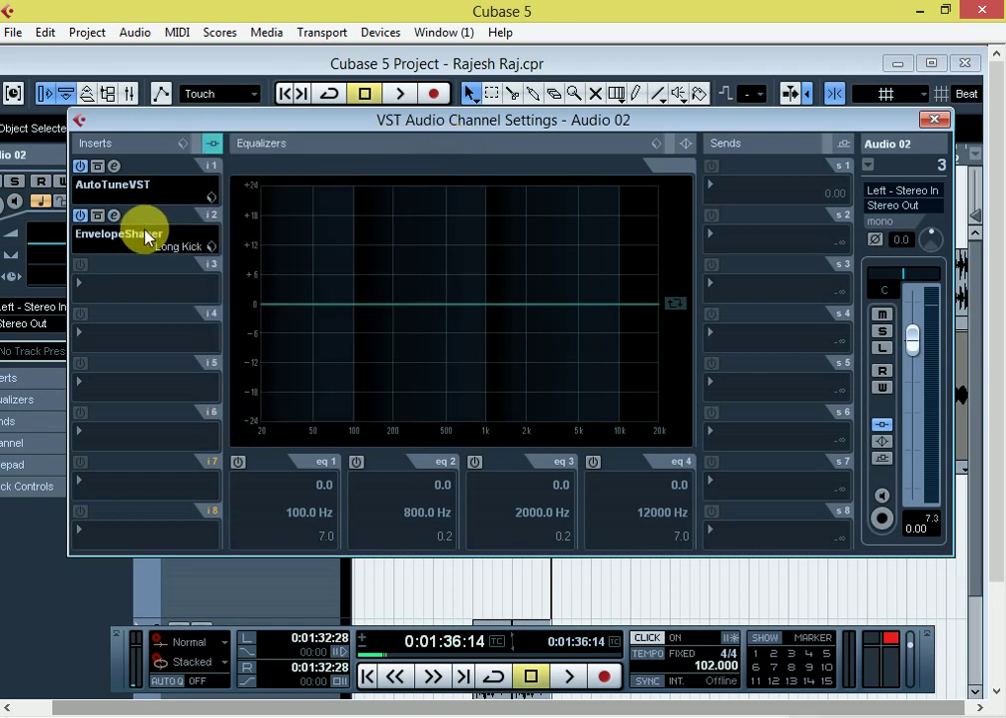
Step: Play back the Audio 02 vocal while checking the EnvelopeShaper output level
key(space)
click(112, 215)
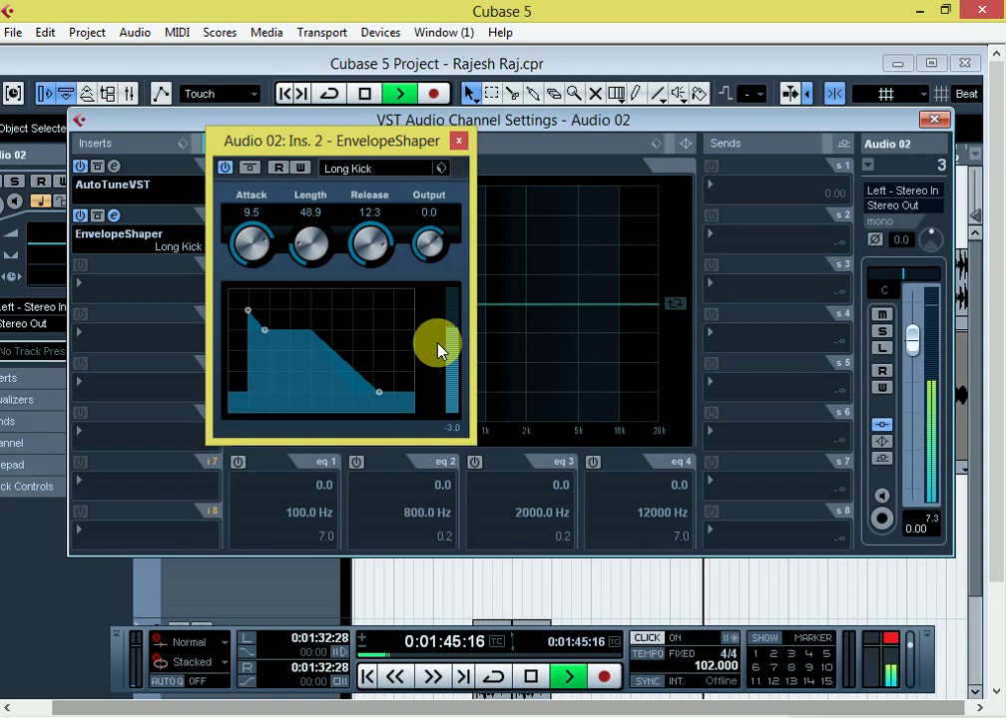
key(space)
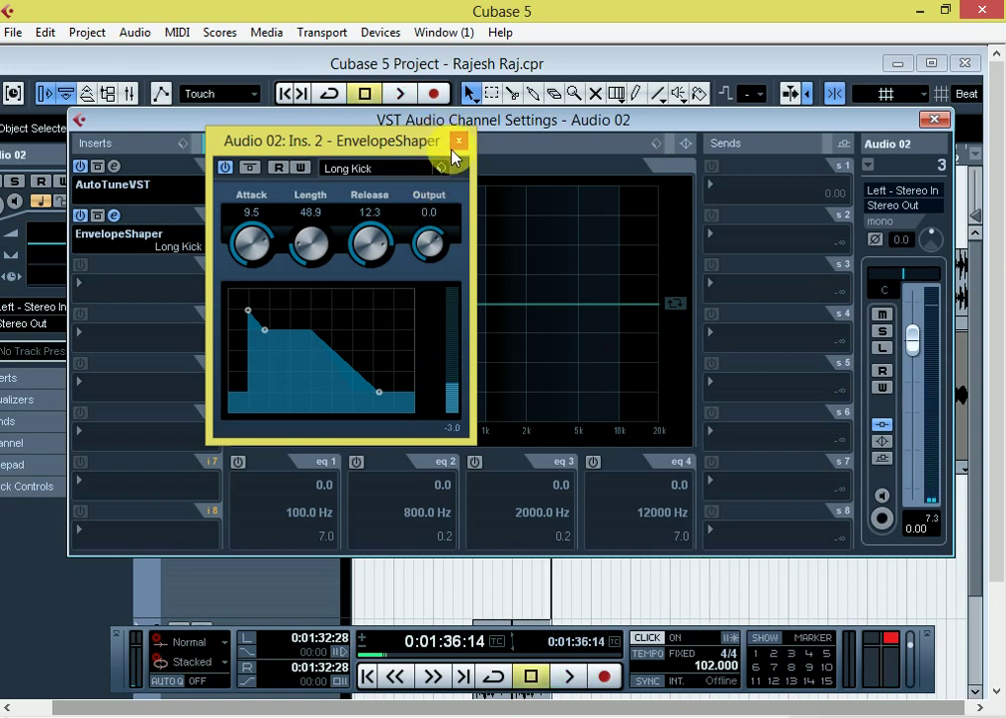
click(458, 141)
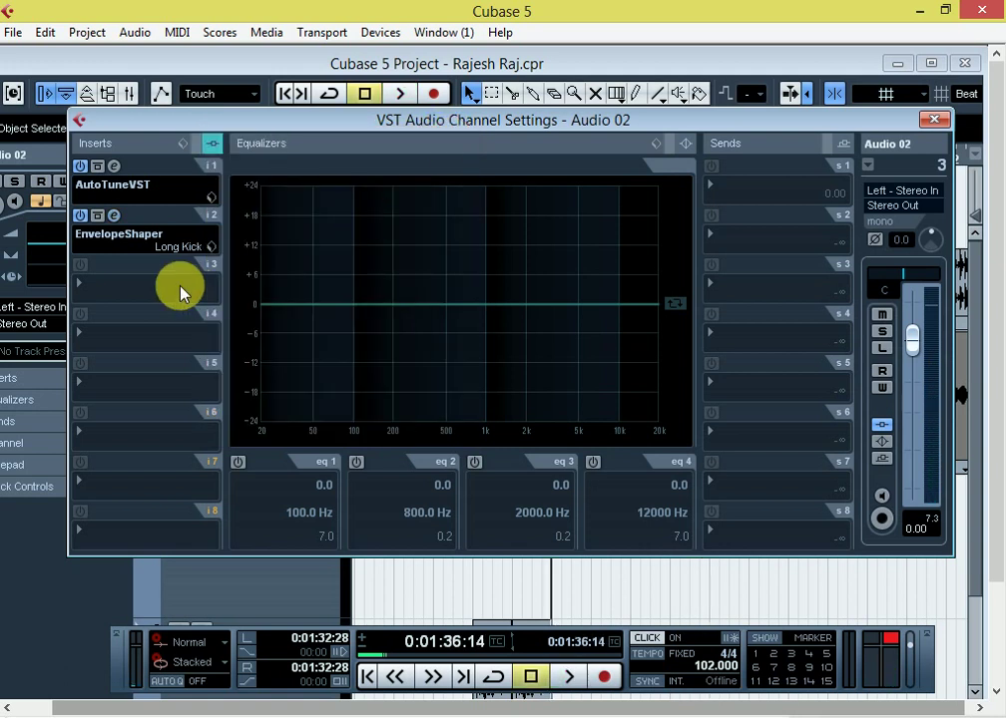
Step: Load the H-Comp Mono compressor into the third insert slot of the Audio 02 track
click(100, 291)
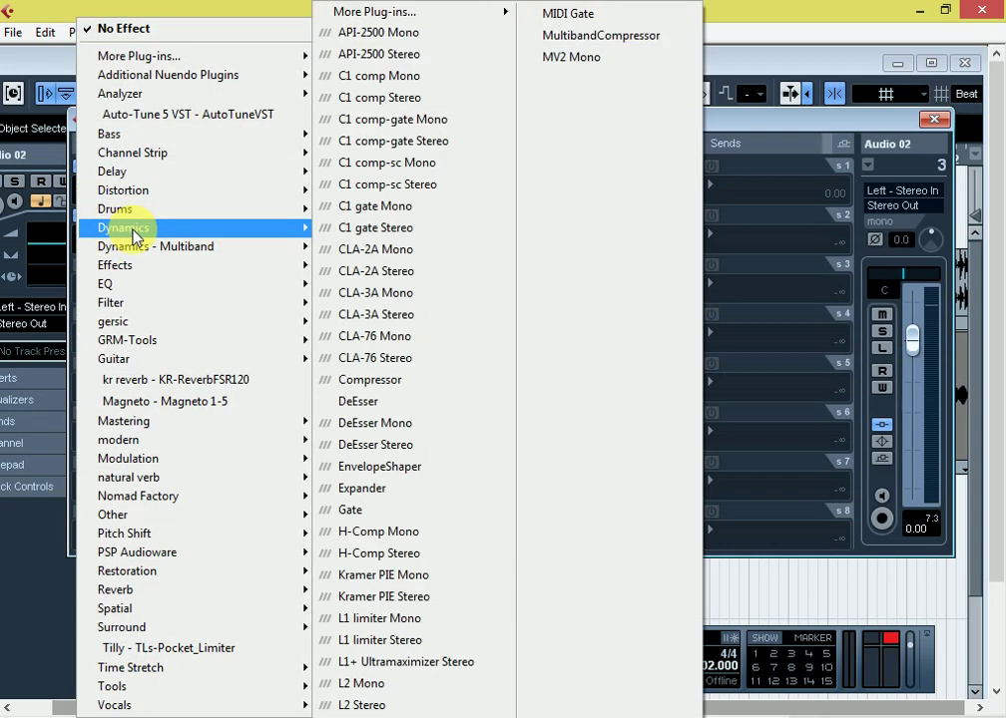
click(392, 535)
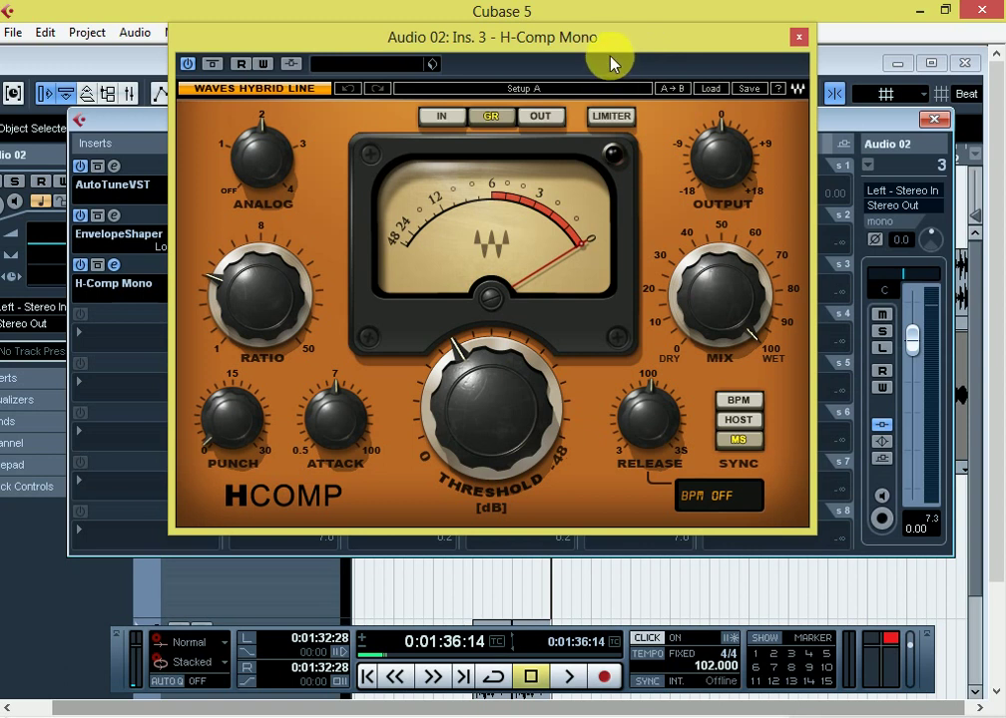
drag(594, 45, 573, 34)
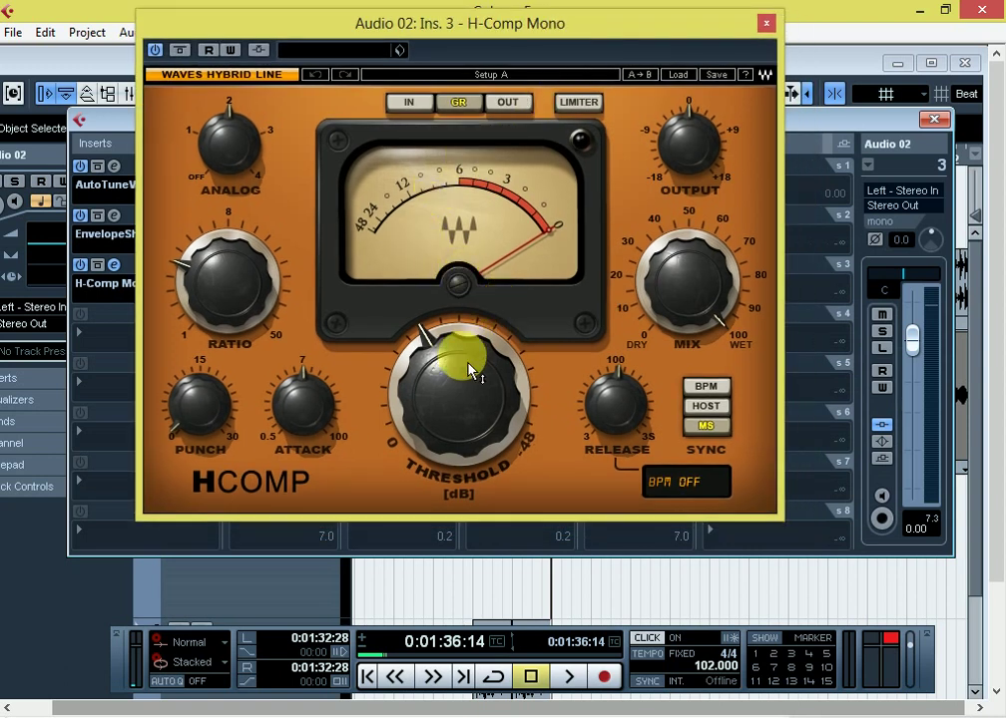
Step: Raise the H-Comp output gain to 3.8 and audition the vocal
mouse_move(613, 410)
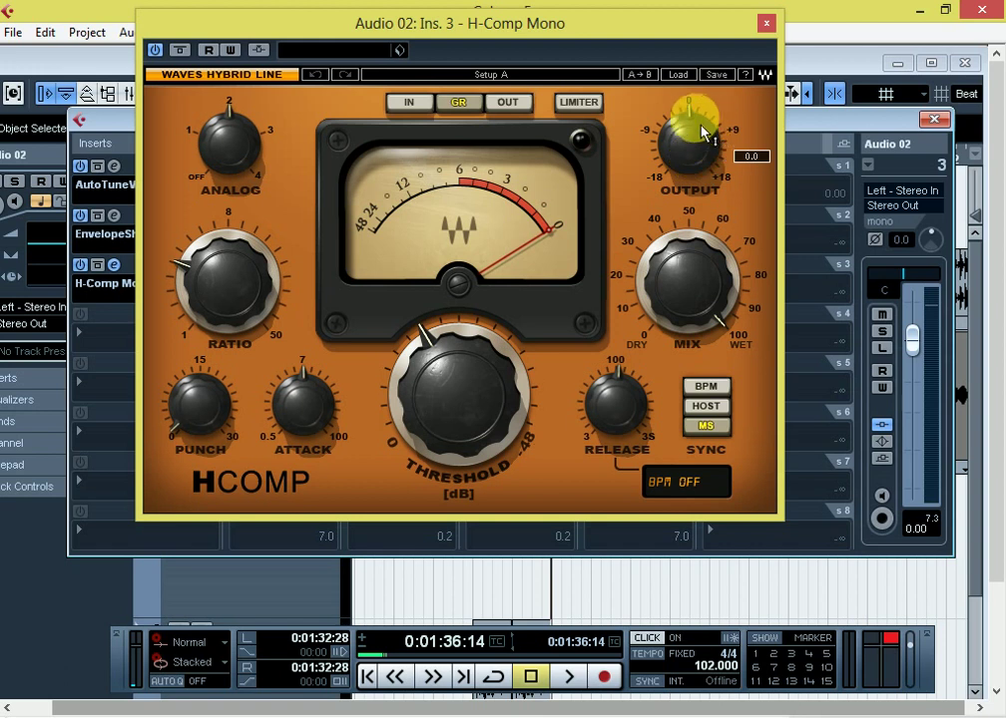
drag(718, 146, 718, 125)
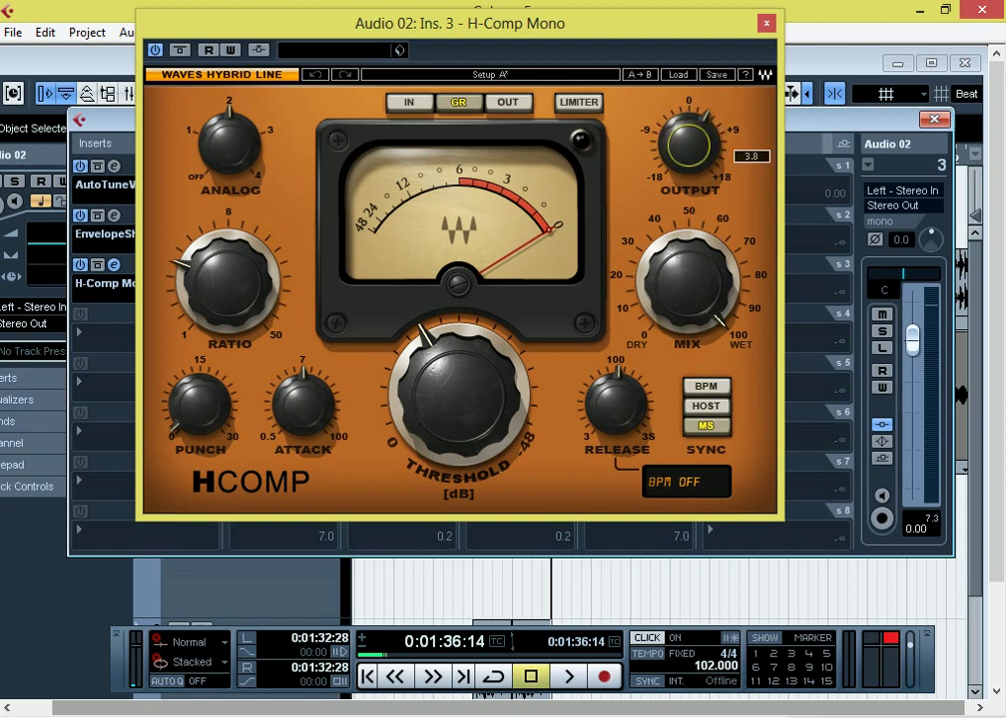
key(space)
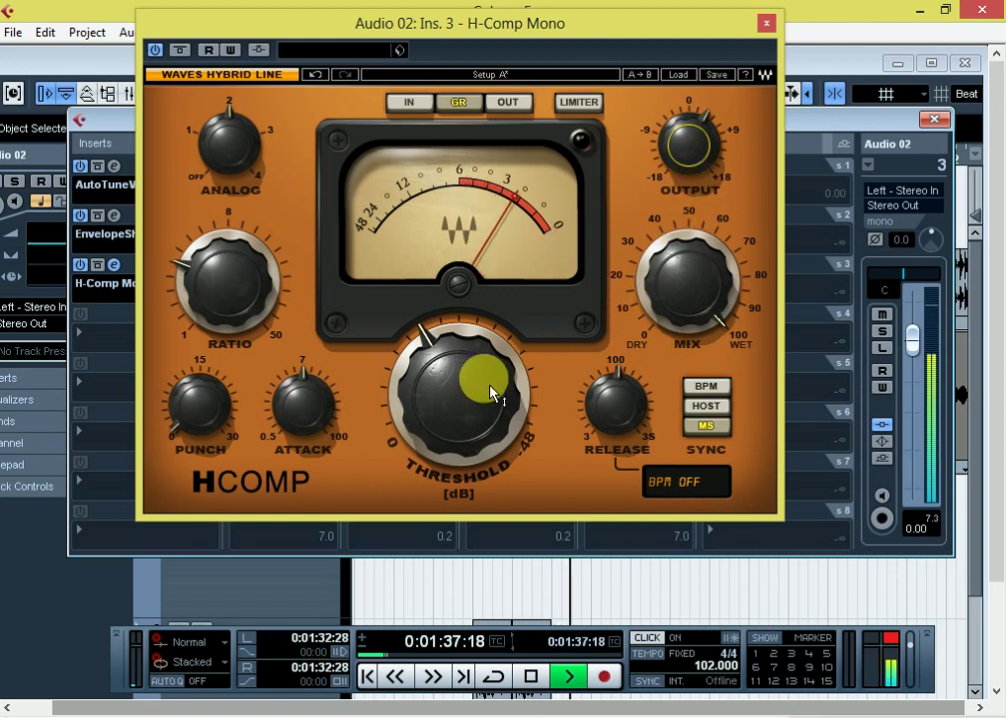
key(space)
Step: Turn the H-Comp threshold to about the middle of its range, audition the vocal and close the plug-in window
drag(460, 397, 499, 370)
key(space)
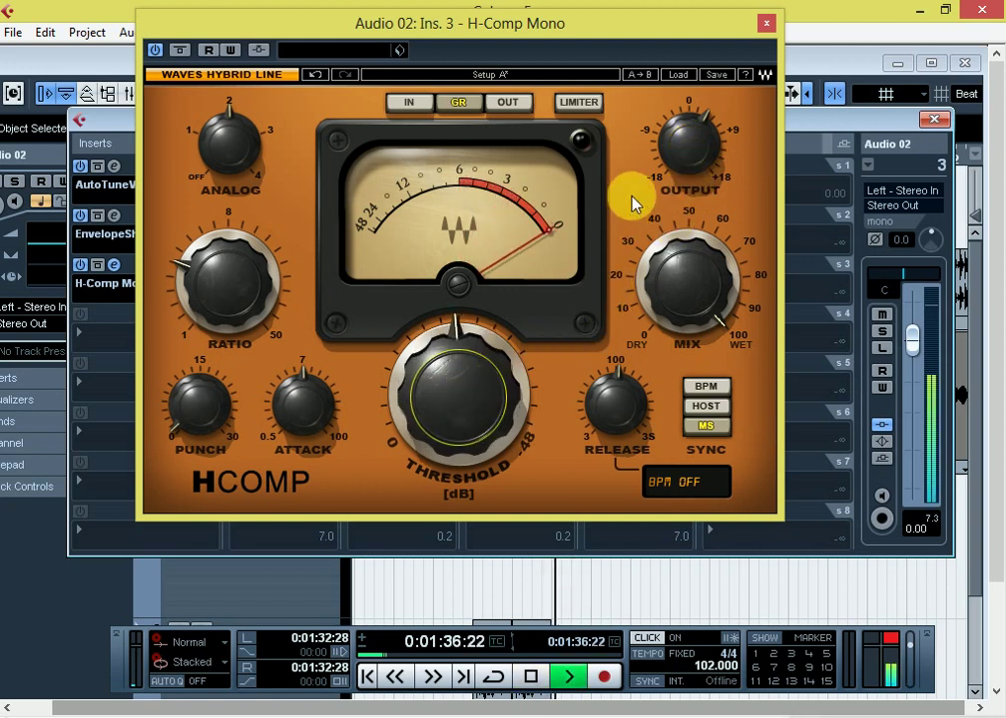
drag(676, 178, 692, 170)
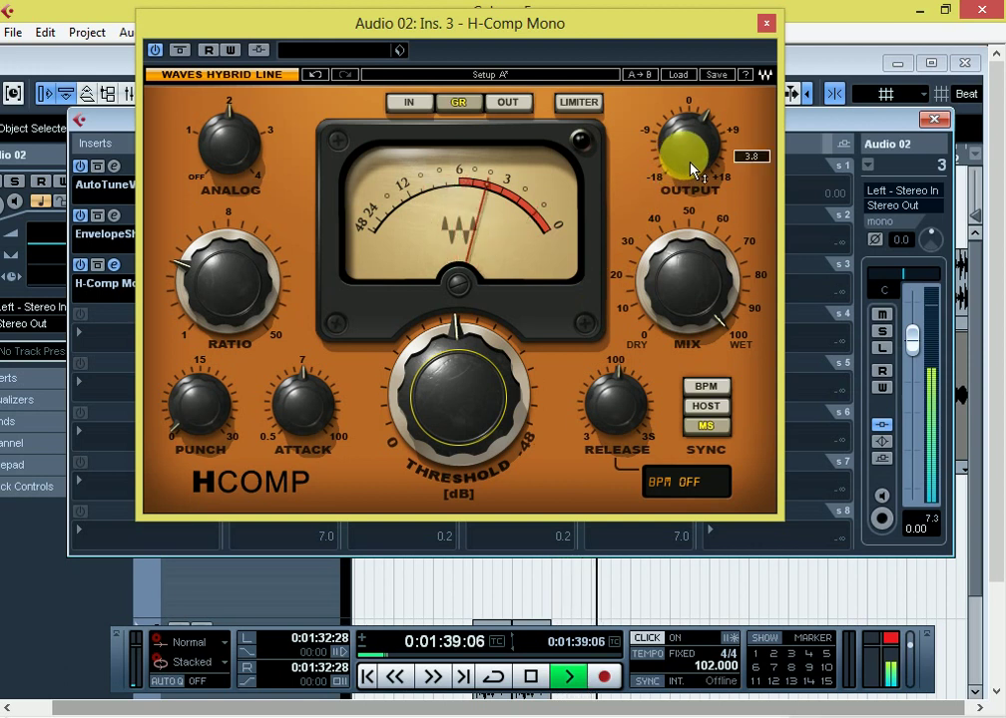
click(766, 23)
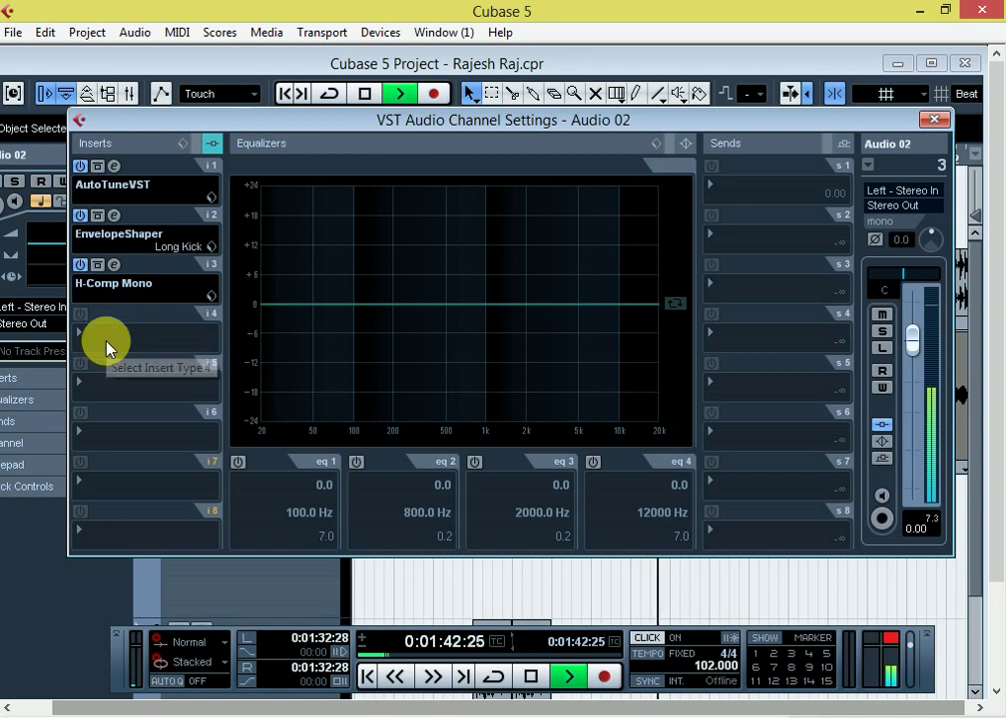
key(space)
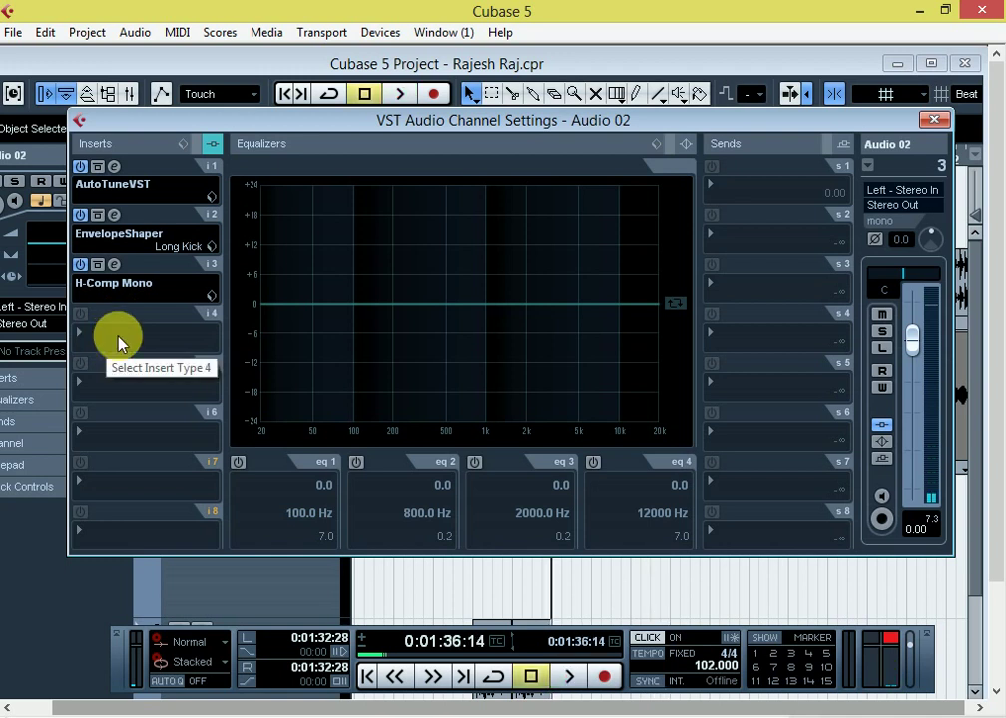
Step: Load the VComp Mono dynamics plug-in into the fourth insert slot of the Audio 02 track
click(112, 342)
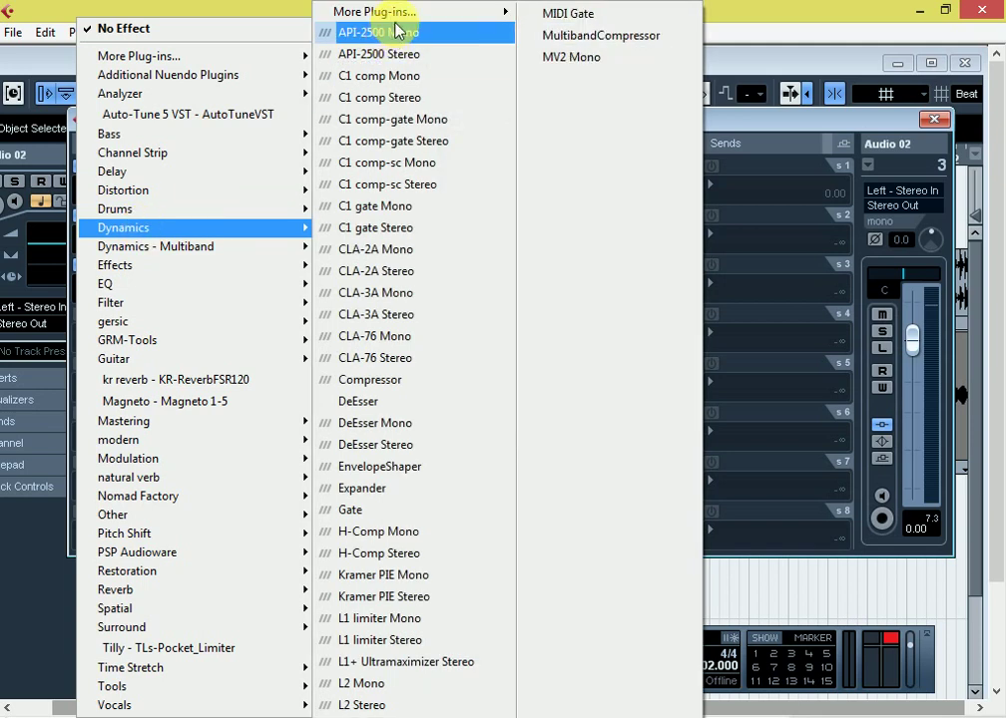
mouse_move(405, 18)
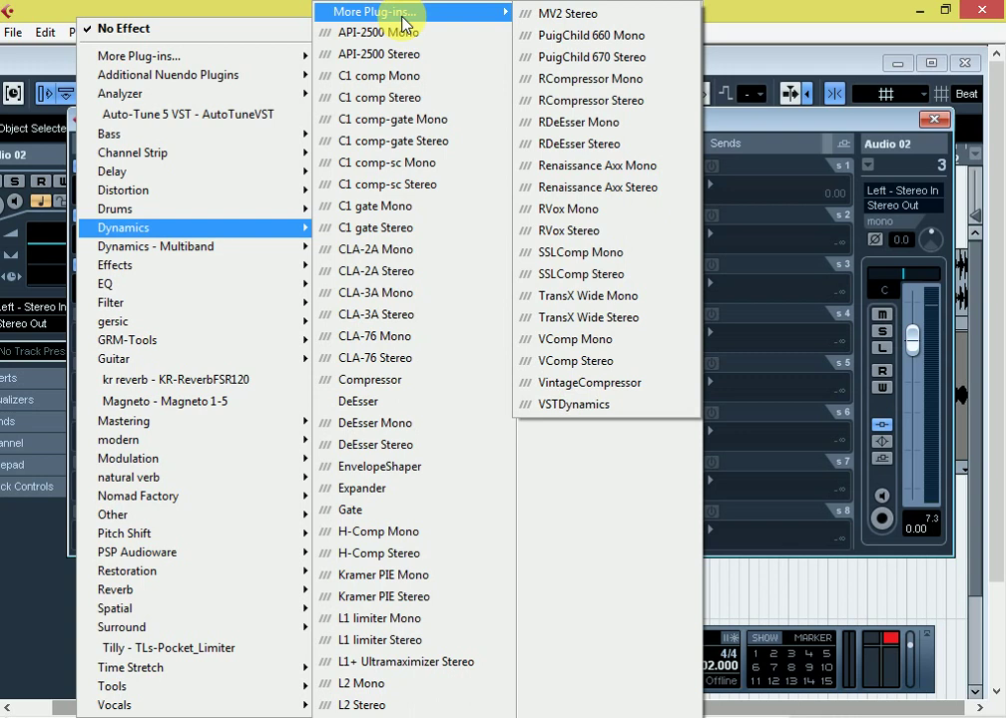
click(603, 341)
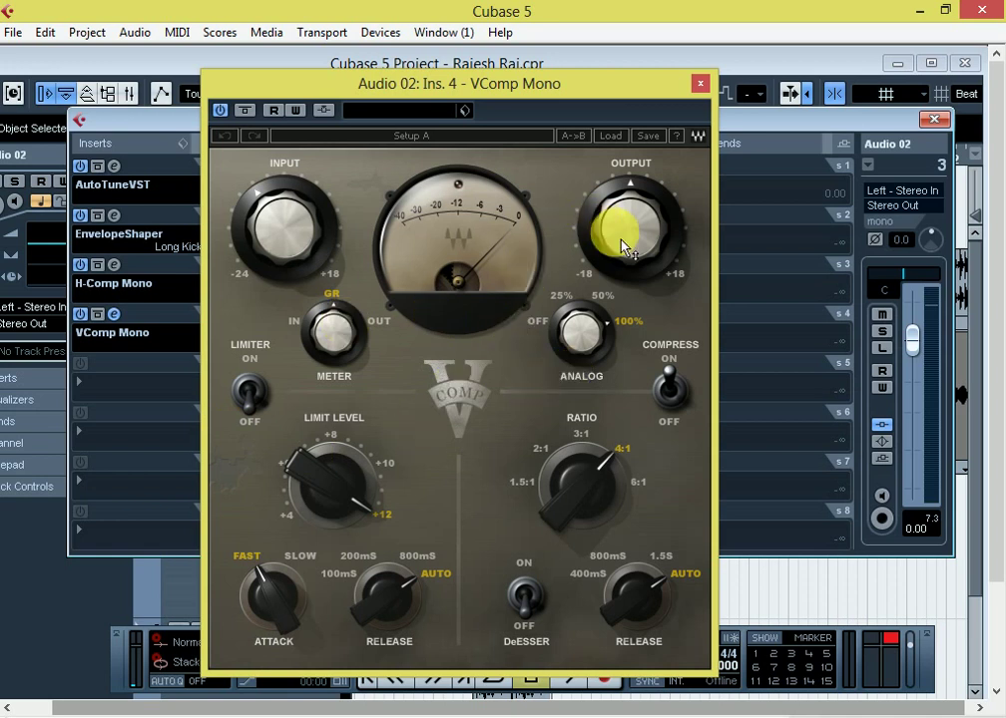
Step: Set the VComp output gain to 5.6 dB and its compression ratio to 6:1
drag(646, 247, 585, 180)
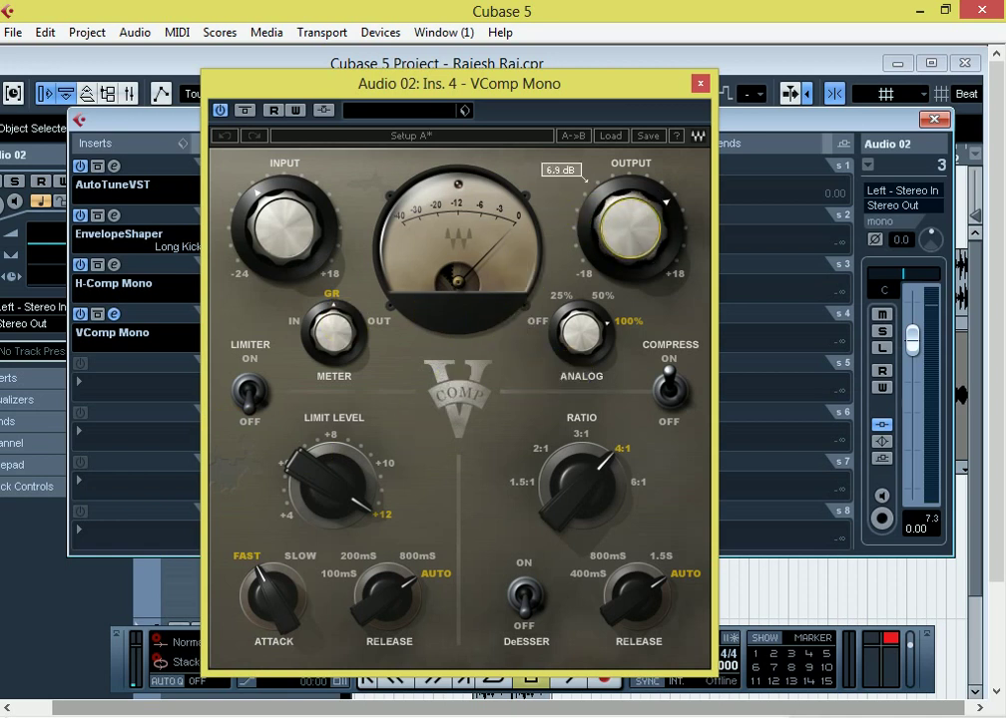
drag(642, 250, 642, 262)
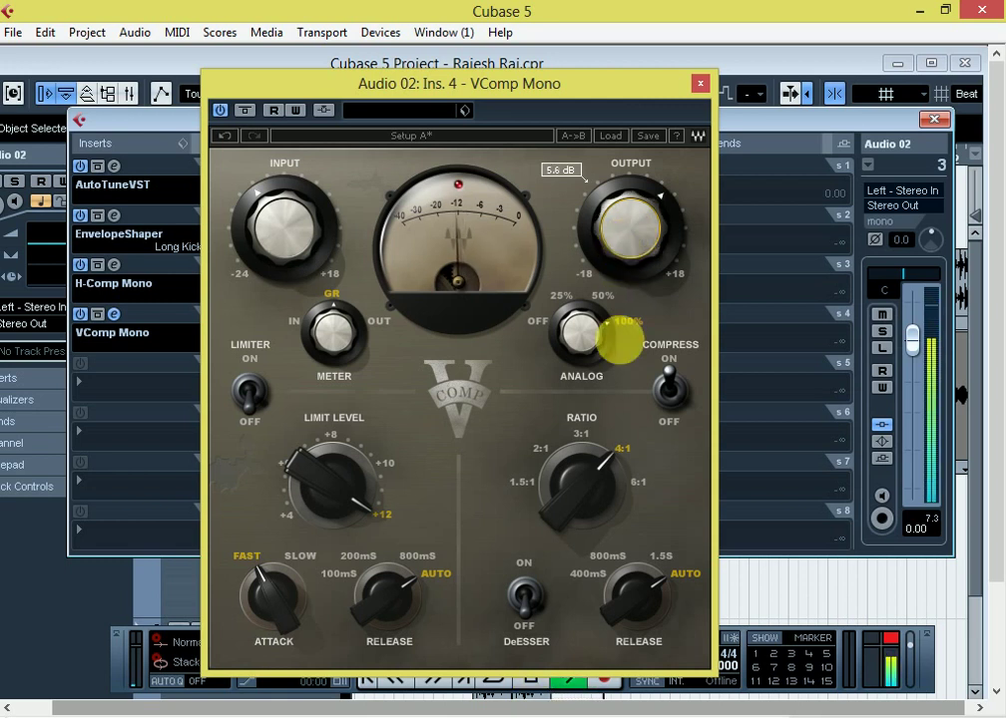
drag(581, 486, 582, 474)
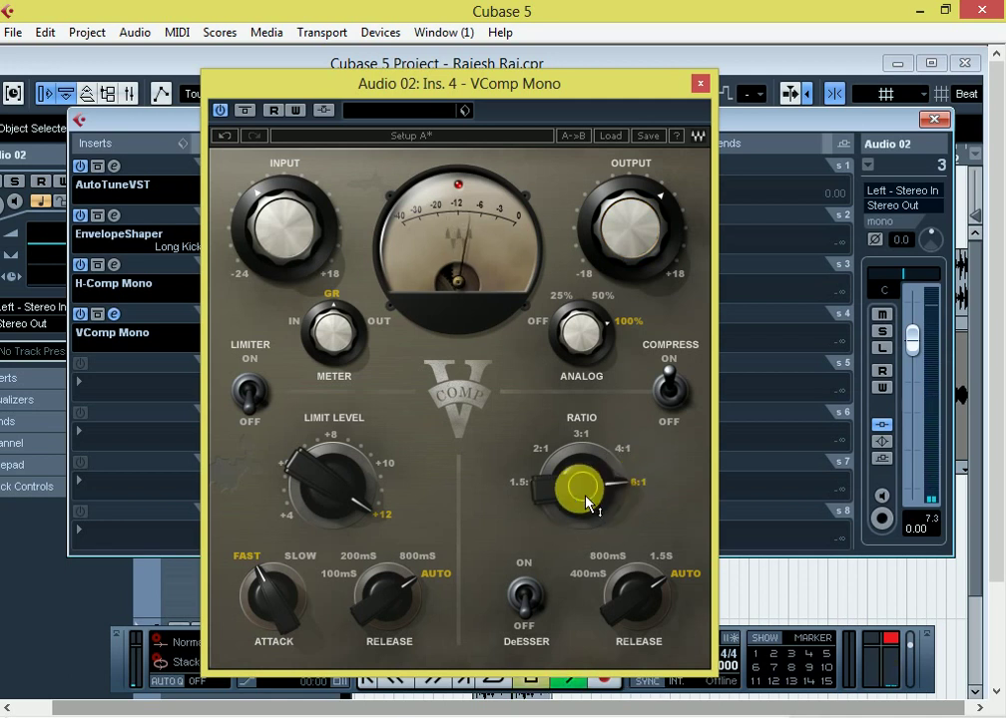
Step: Raise the VComp input gain well above its default during playback and close the plug-in window
mouse_move(289, 237)
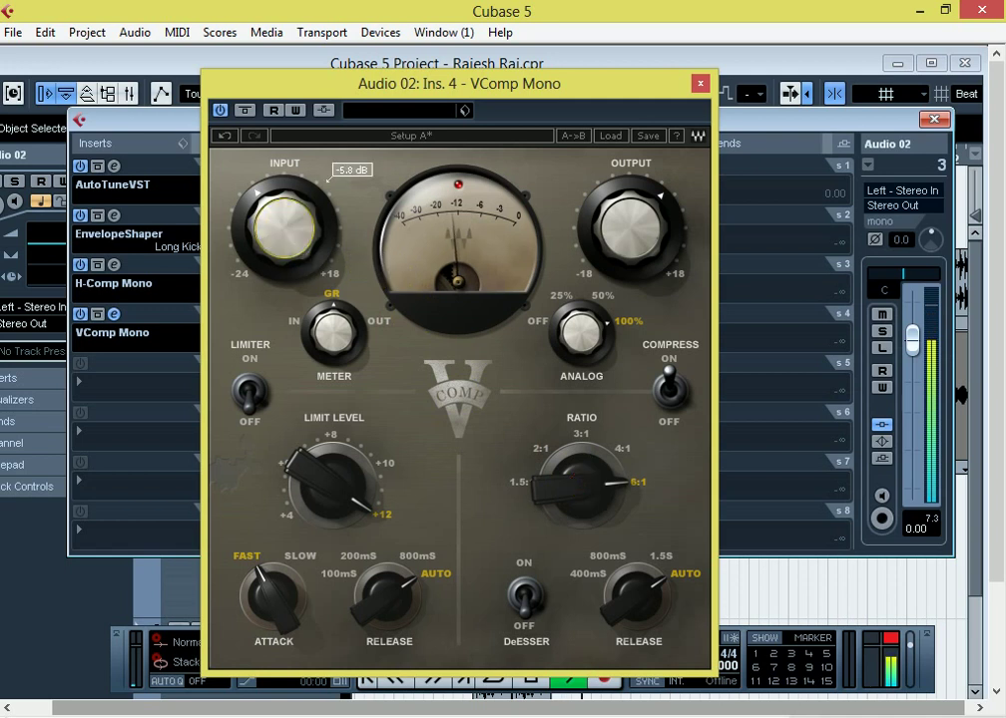
drag(285, 227, 284, 208)
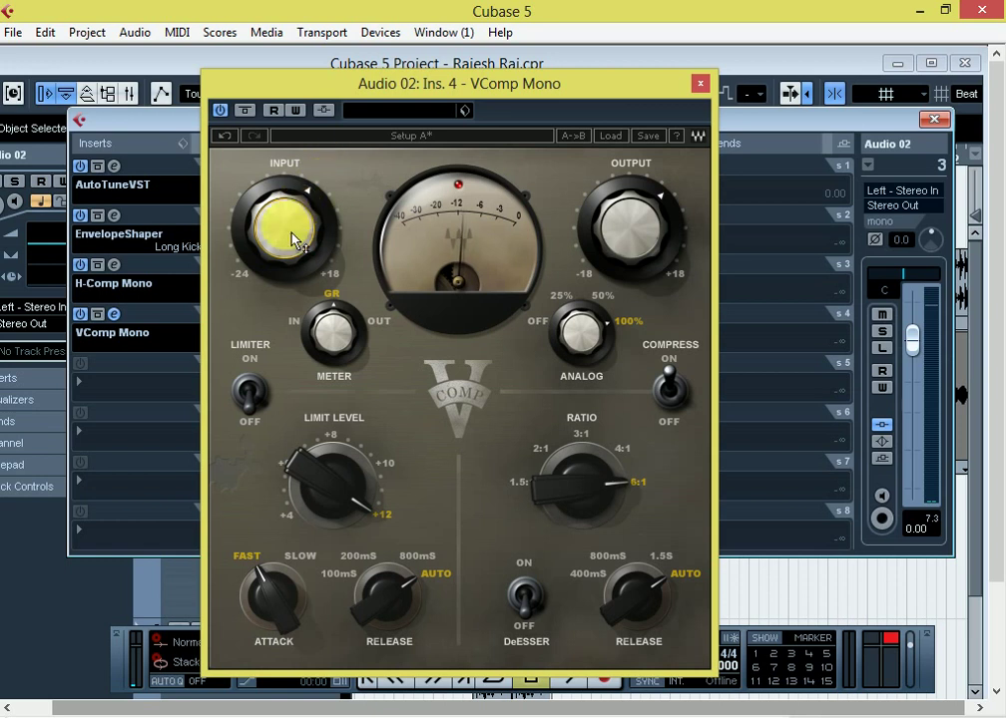
mouse_move(291, 250)
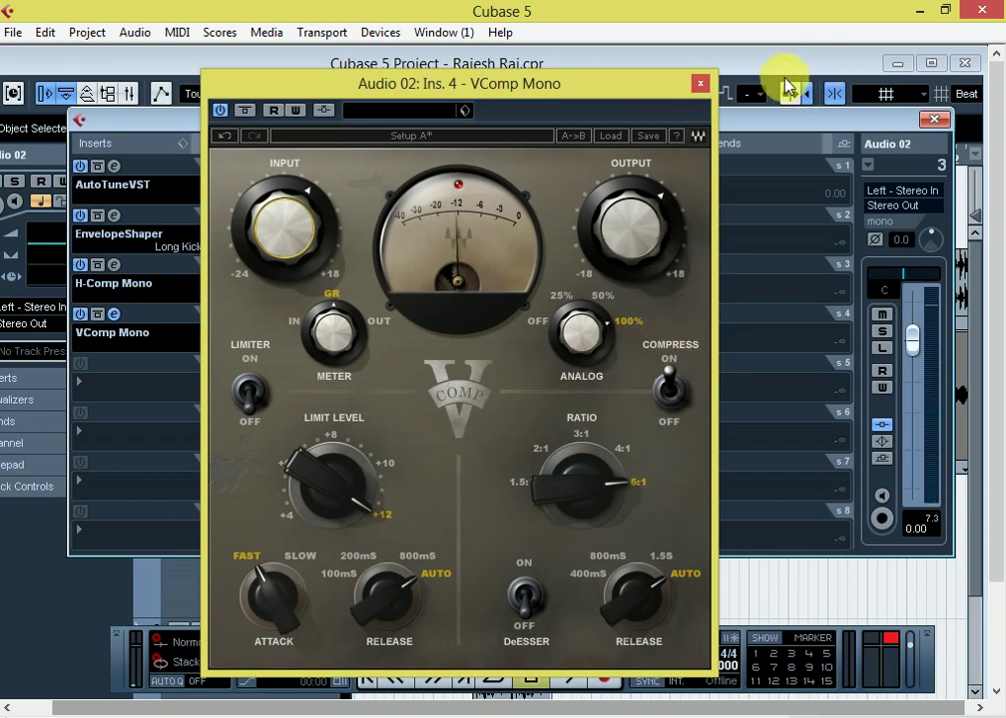
click(703, 88)
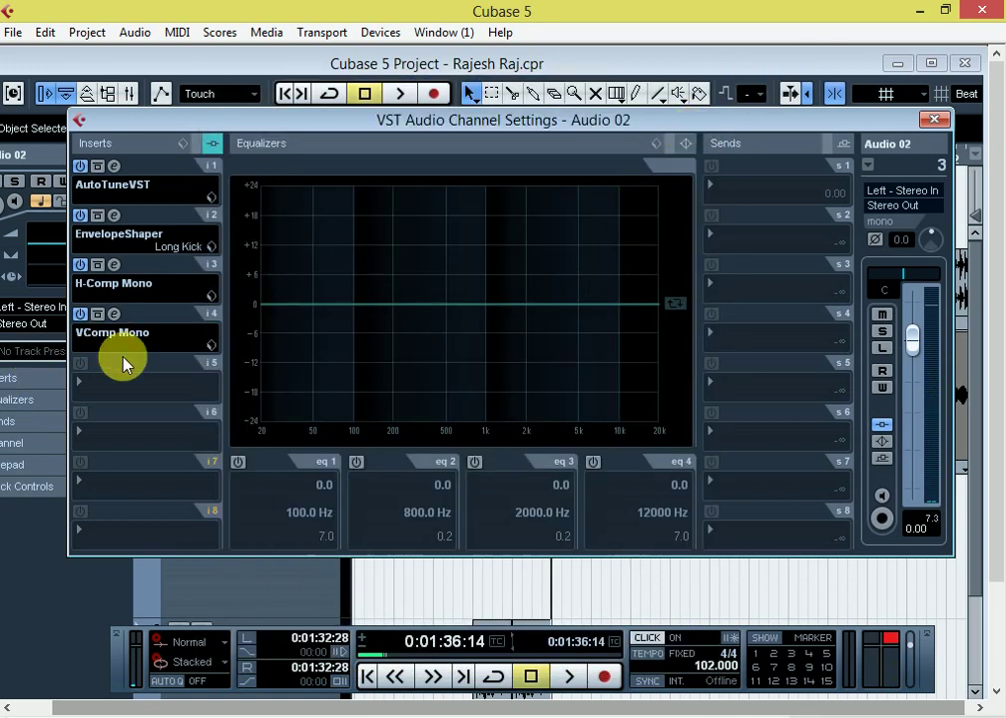
Step: Briefly audition the vocal and load the API-550A Mono equalizer into the fifth insert slot of Audio 02
key(space)
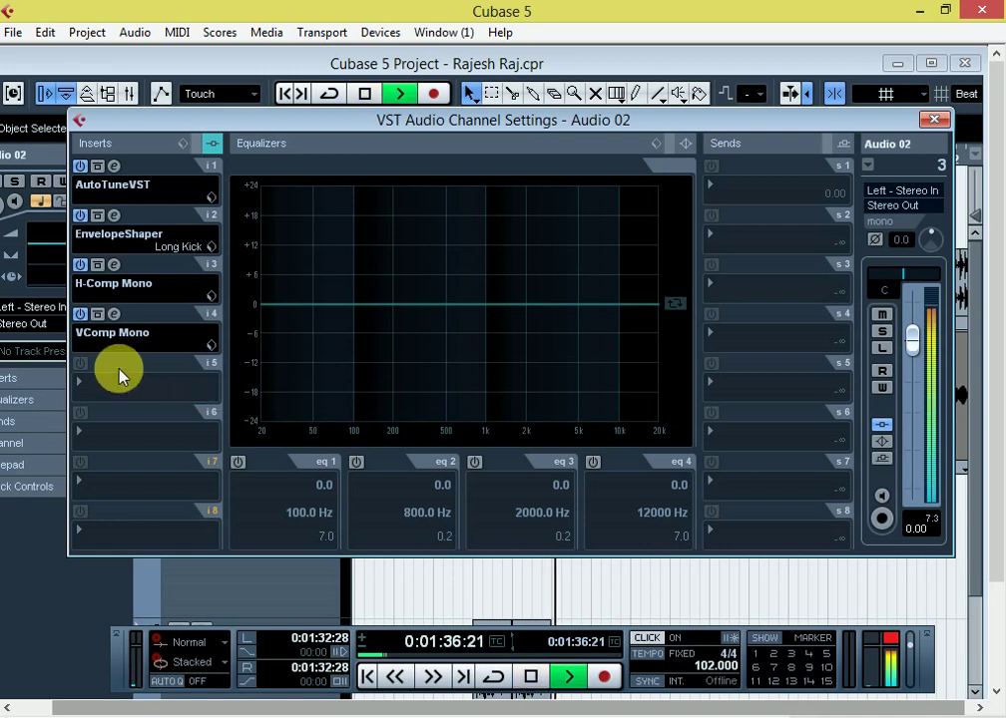
key(space)
click(122, 389)
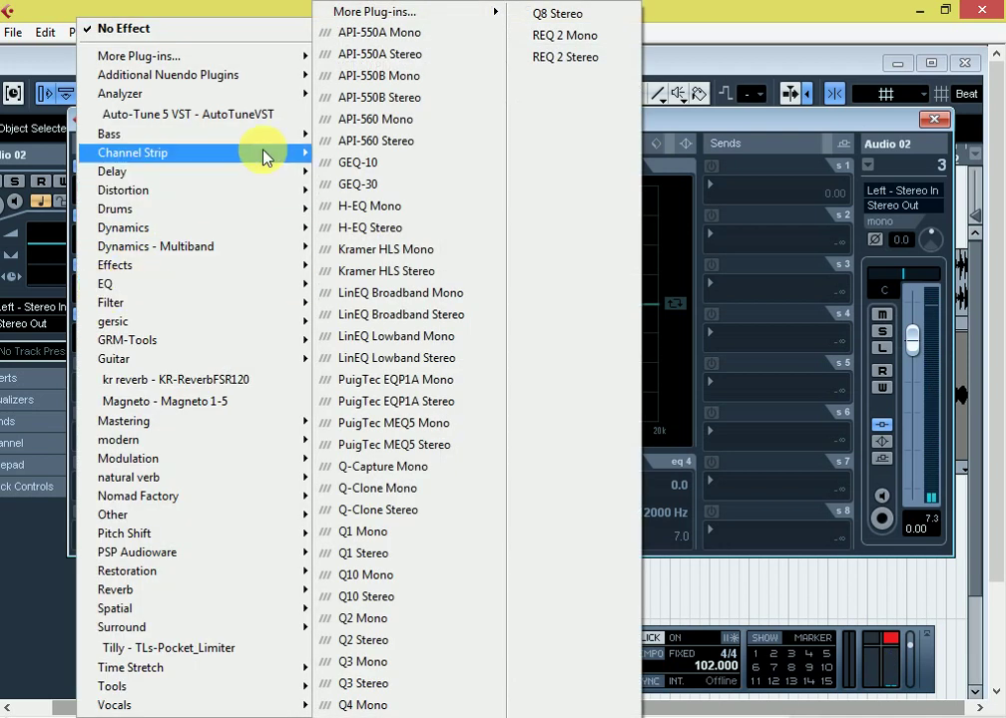
click(367, 33)
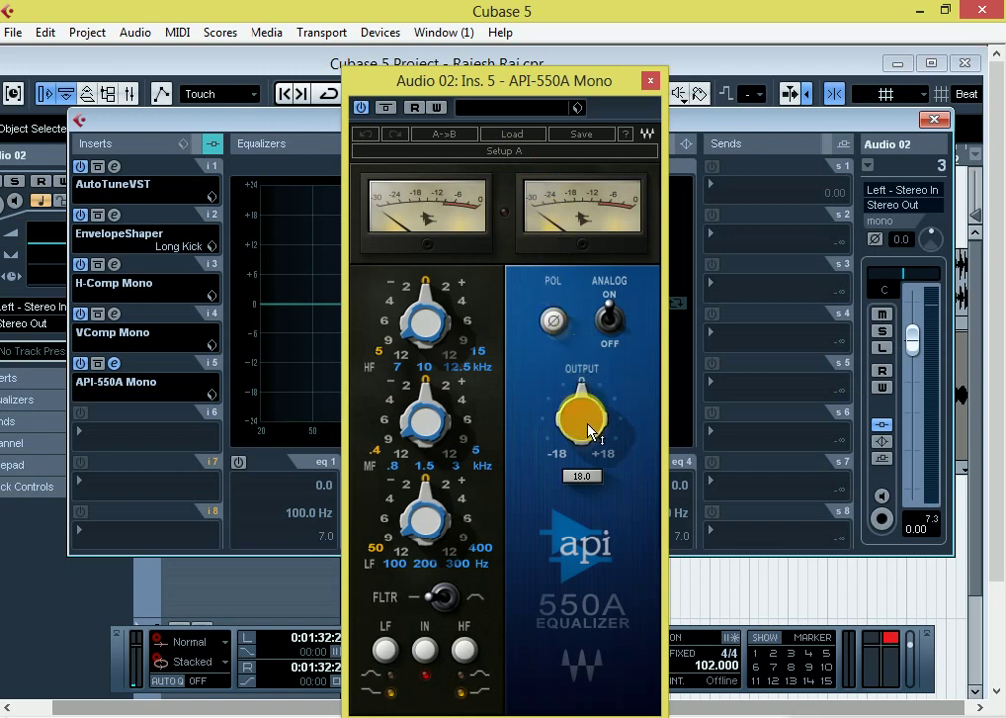
Step: Audition the vocal through the API-550A with its output at 0.0 and close the plug-in window
drag(589, 431, 587, 437)
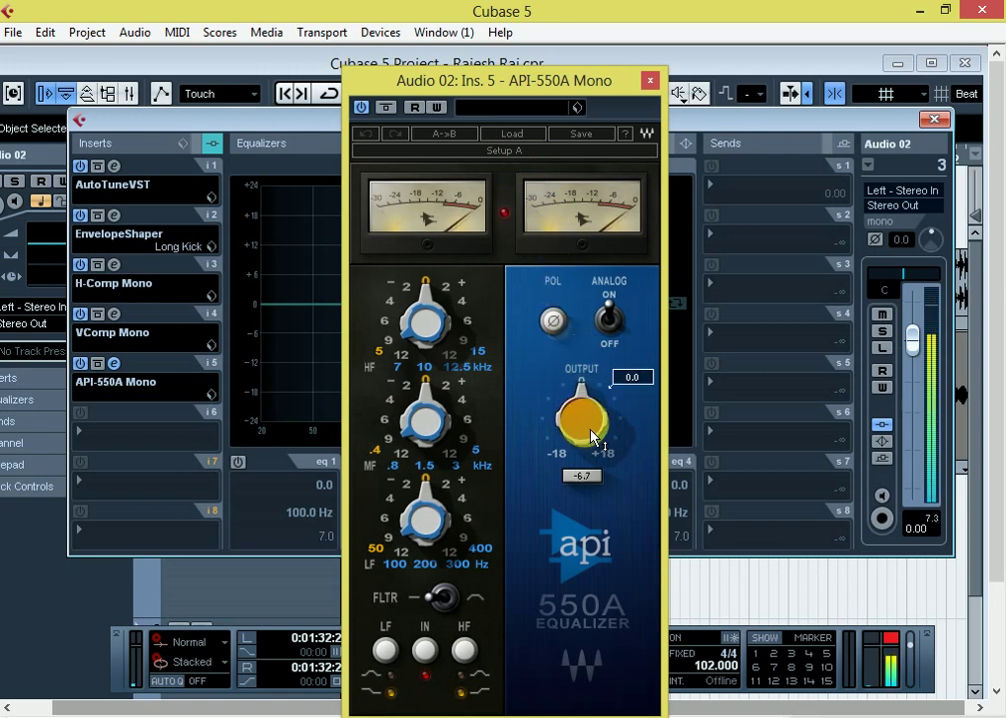
click(579, 443)
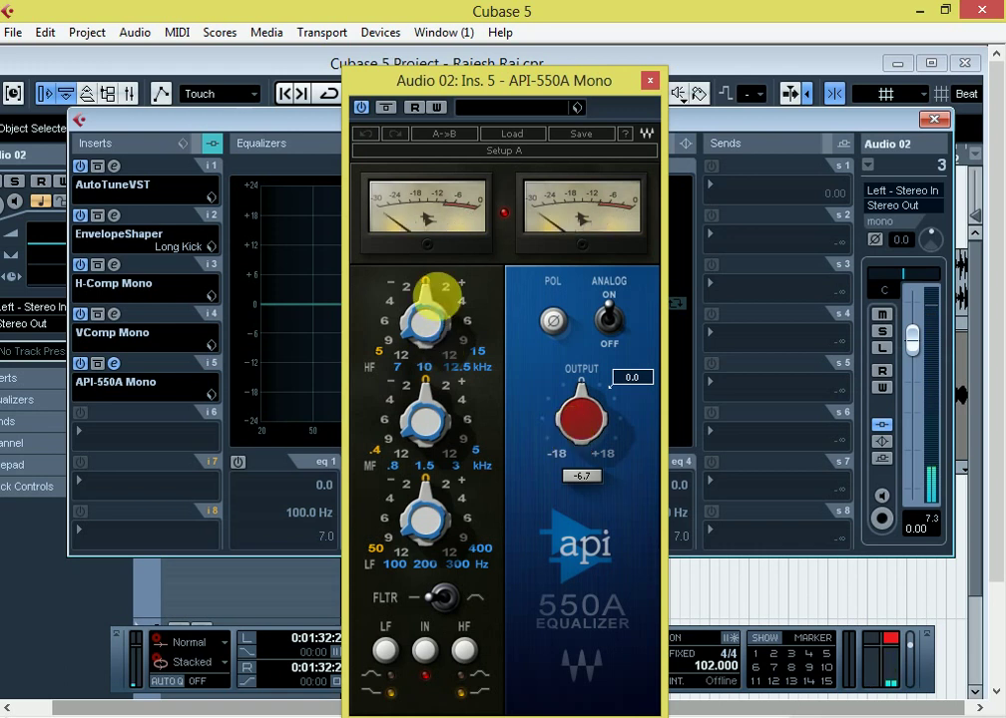
drag(479, 87, 382, 43)
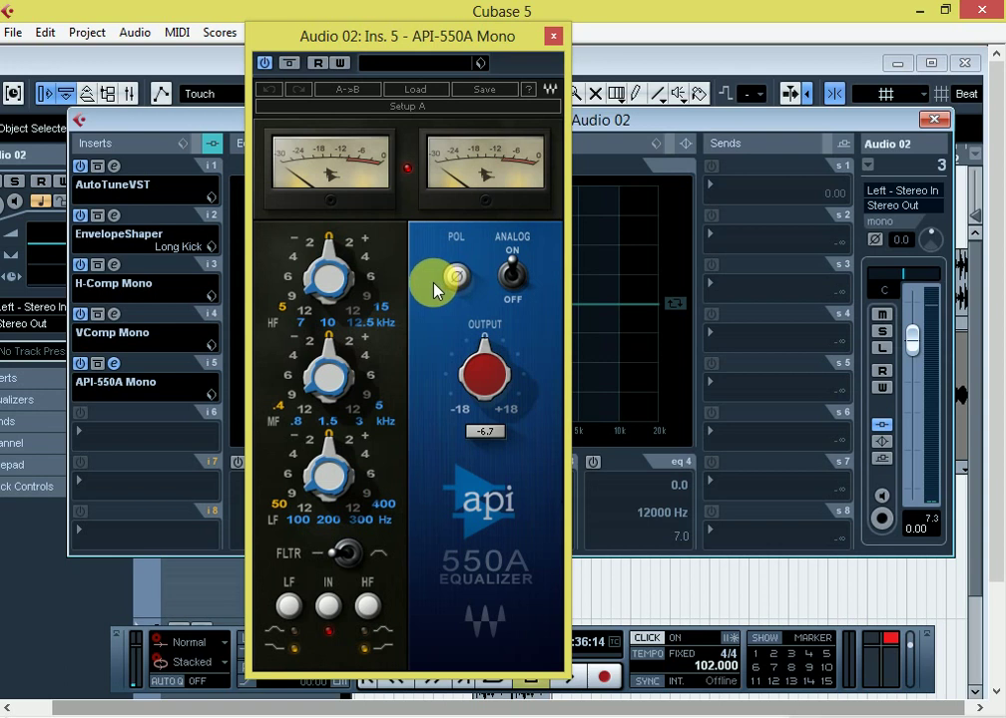
click(555, 40)
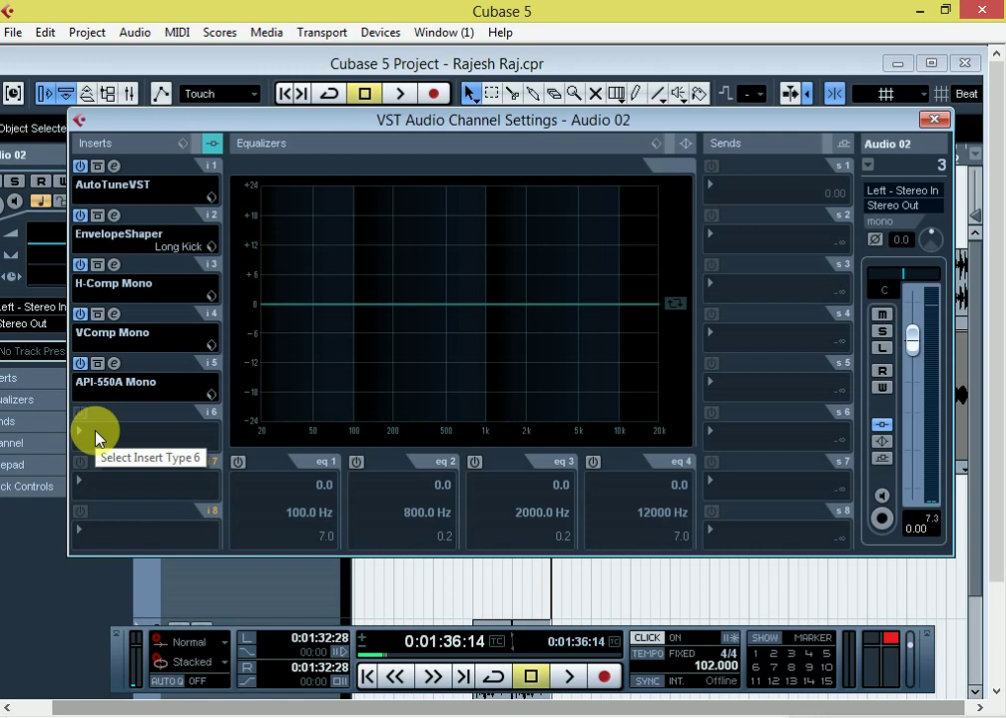
Step: Load the SlammyQ plug-in from the gersic group into the sixth insert slot of Audio 02
click(96, 433)
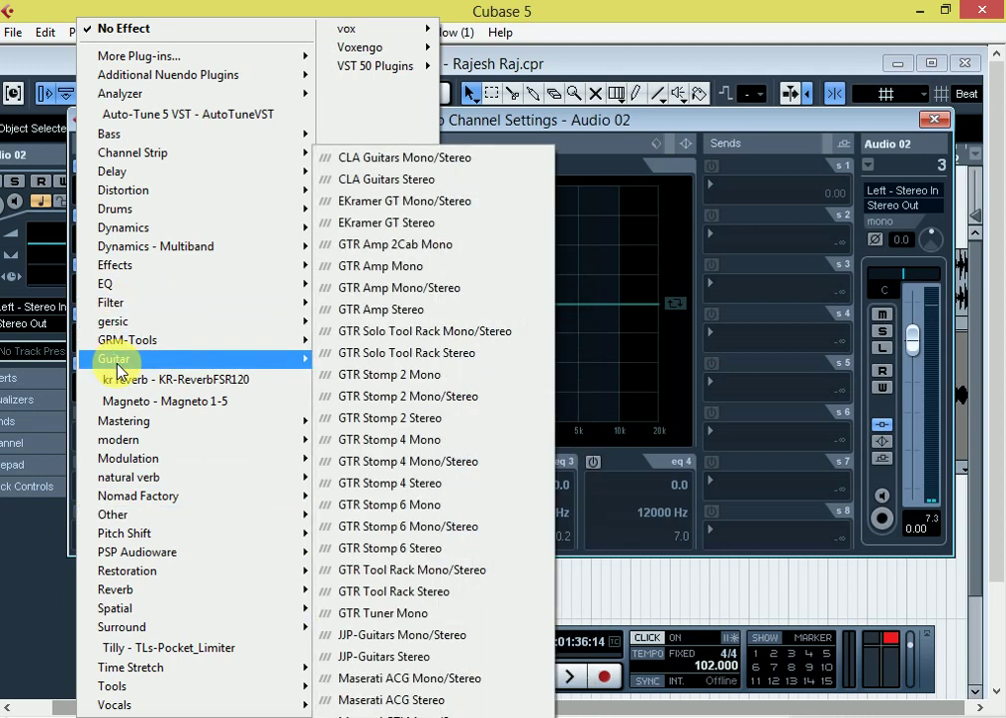
mouse_move(125, 326)
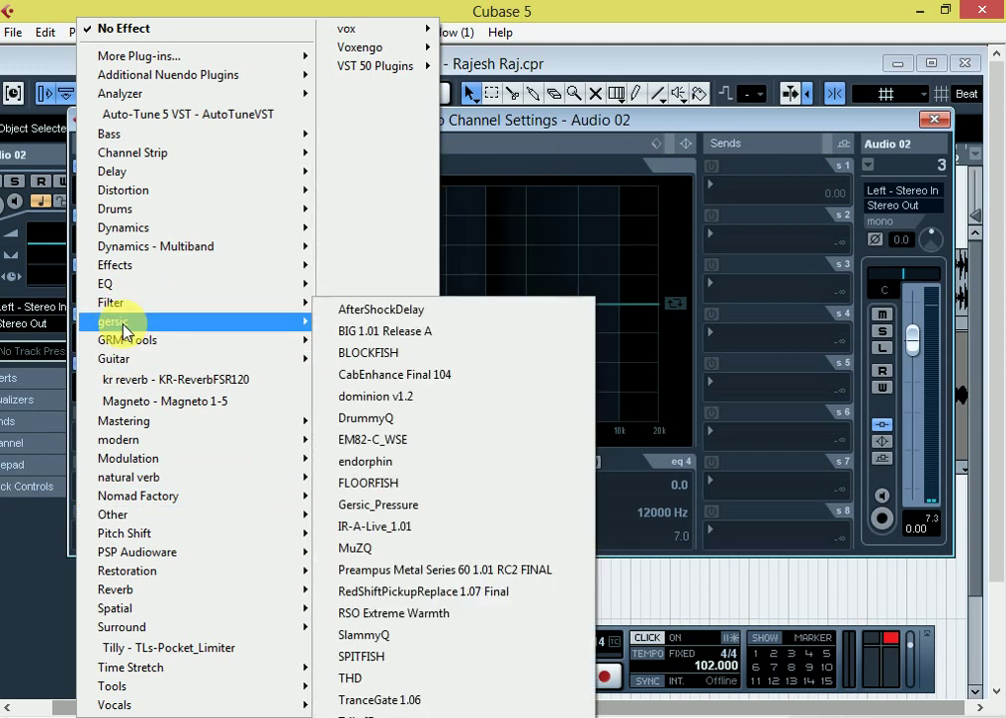
click(364, 636)
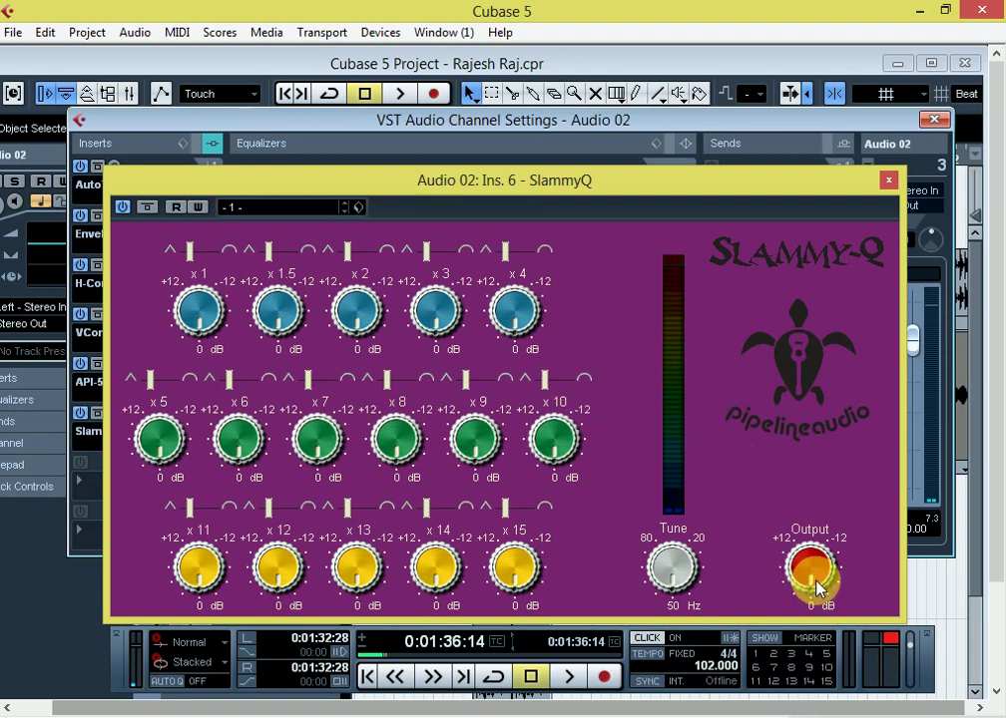
Step: Raise the SlammyQ output gain and tune frequency slightly while auditioning the vocal, and close the plug-in window
mouse_move(816, 589)
mouse_down()
mouse_move(808, 573)
mouse_move(797, 589)
mouse_move(795, 552)
mouse_move(804, 569)
mouse_up()
key(space)
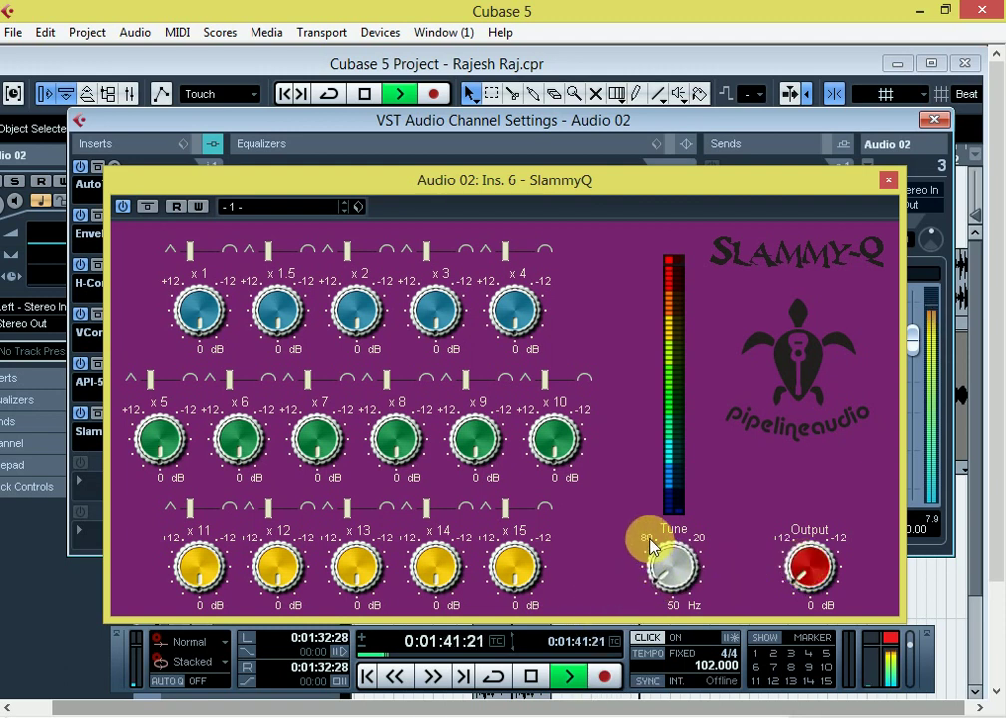
key(space)
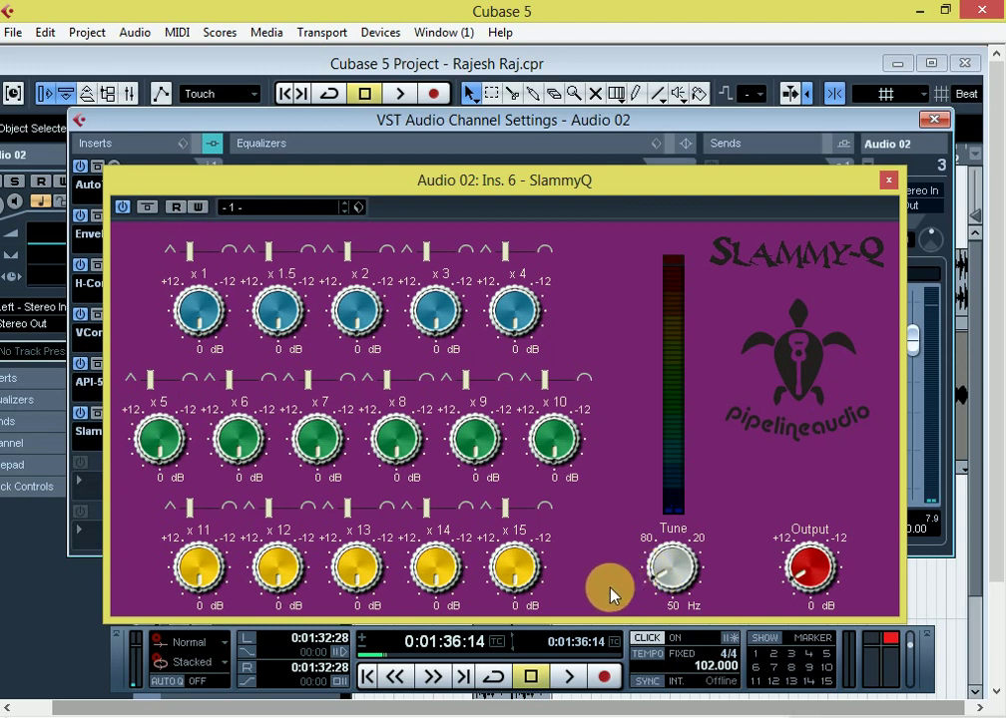
click(889, 182)
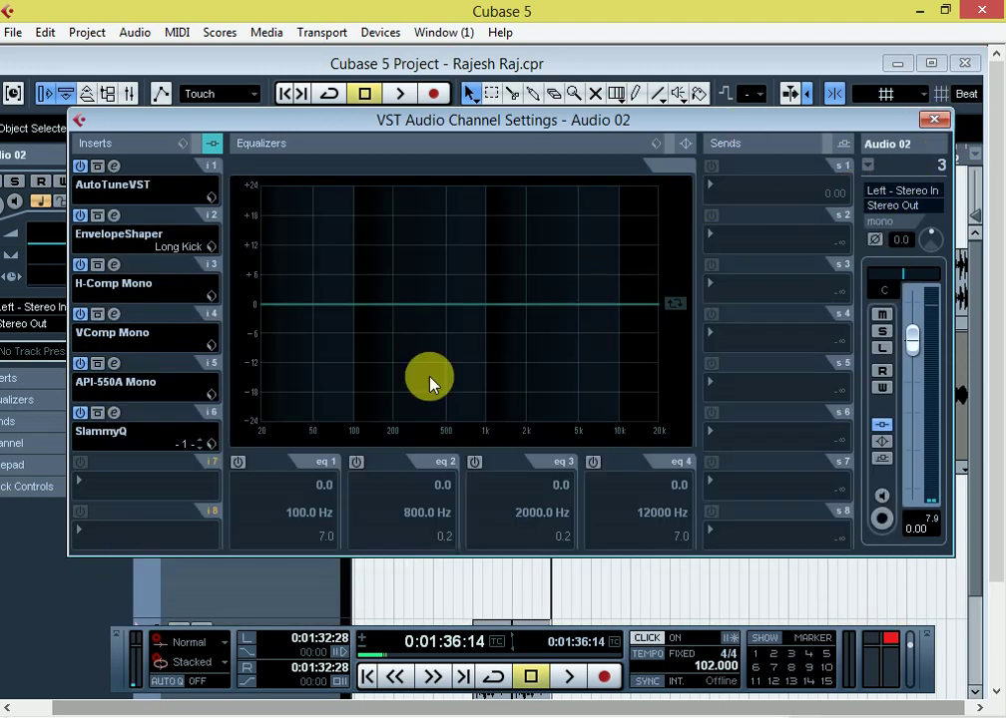
Step: Play back the vocal through the full insert chain and close the Audio 02 channel settings
key(space)
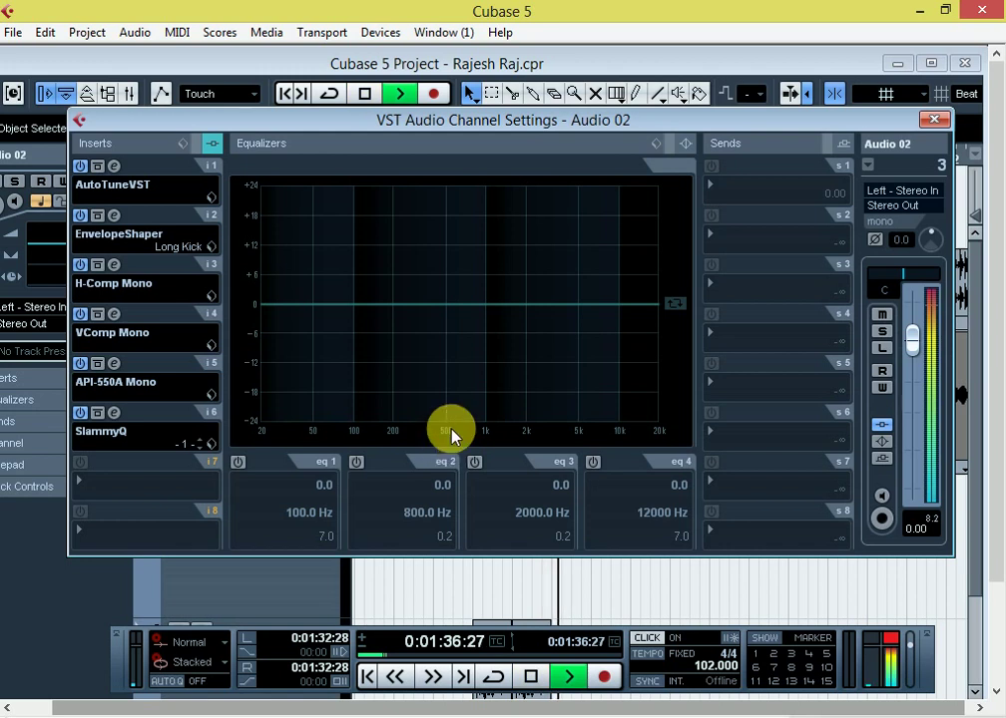
click(934, 122)
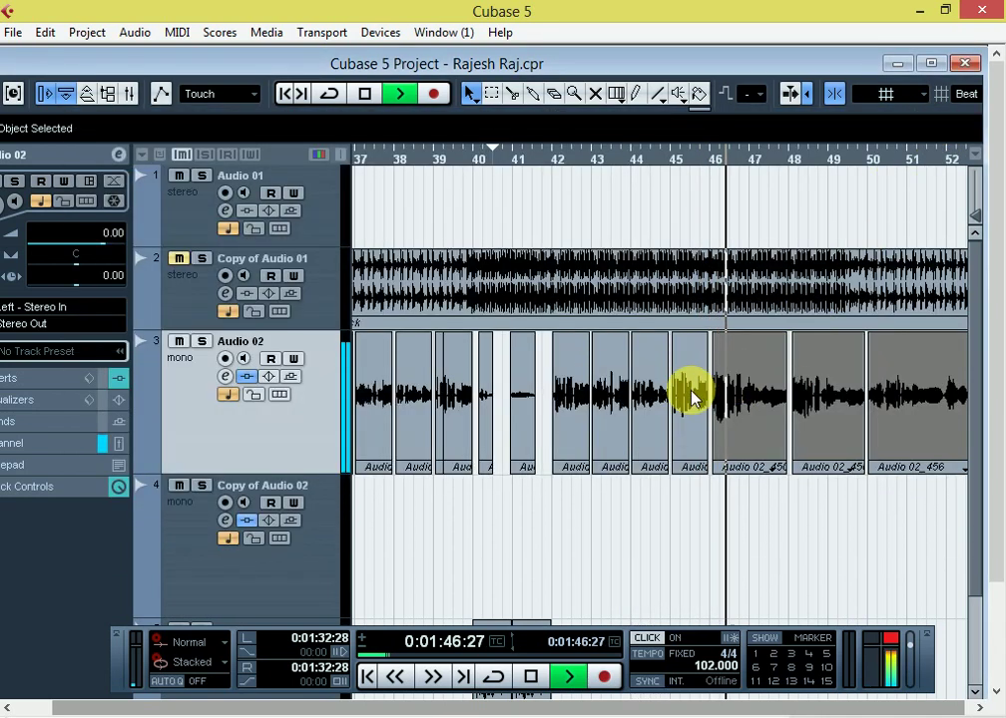
key(g)
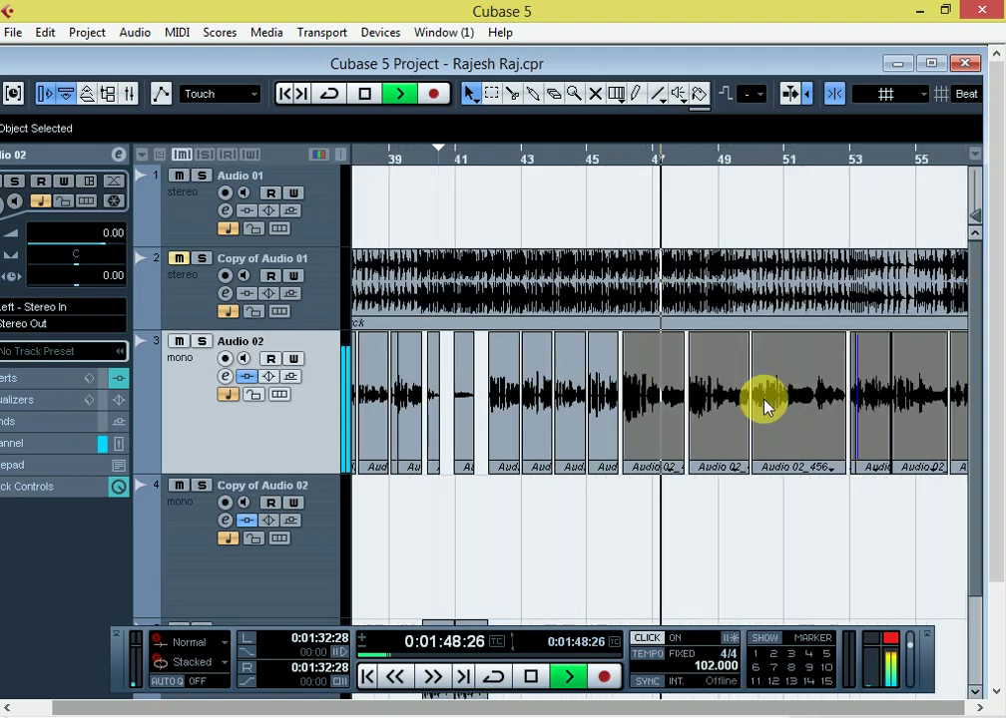
key(h)
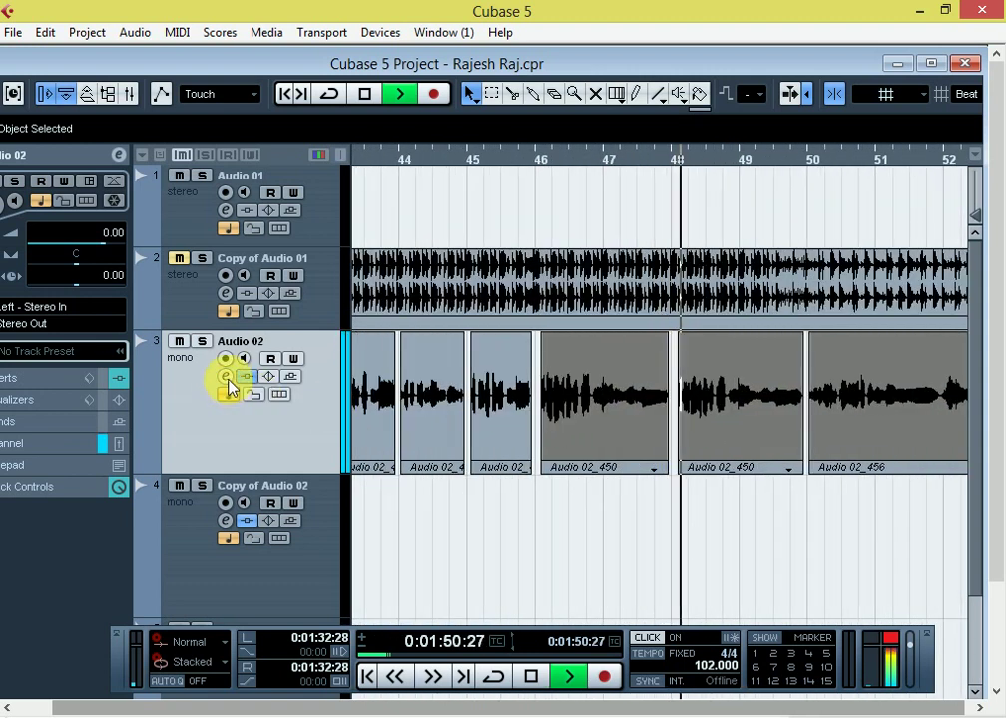
Step: Reopen the SlammyQ editor from the Audio 02 channel settings
click(227, 376)
click(113, 412)
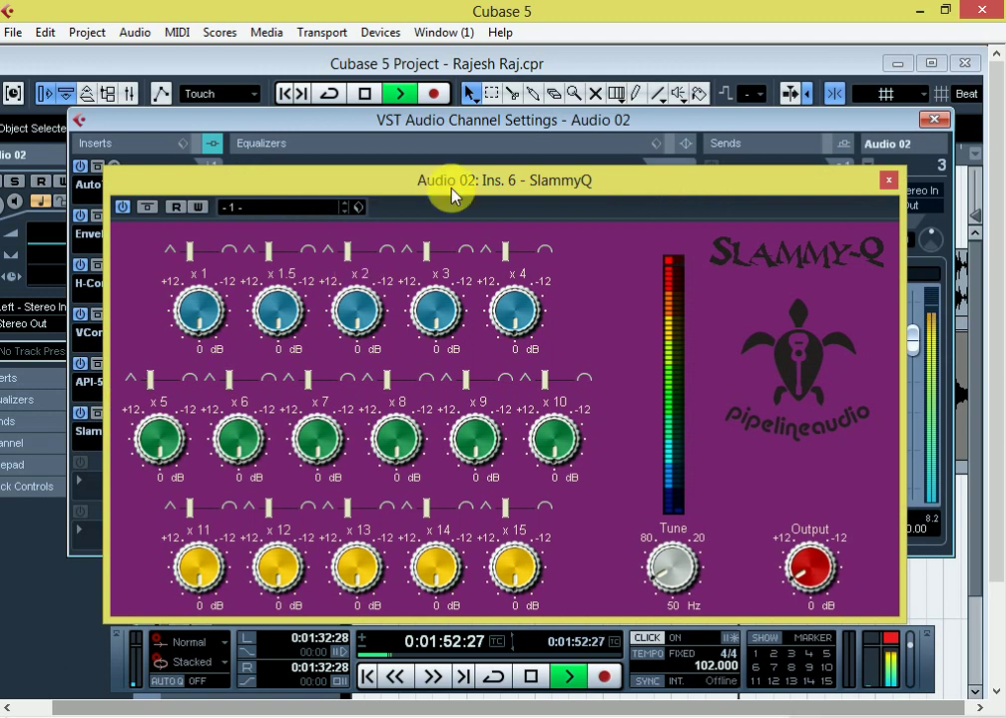
Step: Open the API-550A and VComp editors of Audio 02 and spread them out beside the SlammyQ window
drag(451, 195, 647, 76)
click(108, 365)
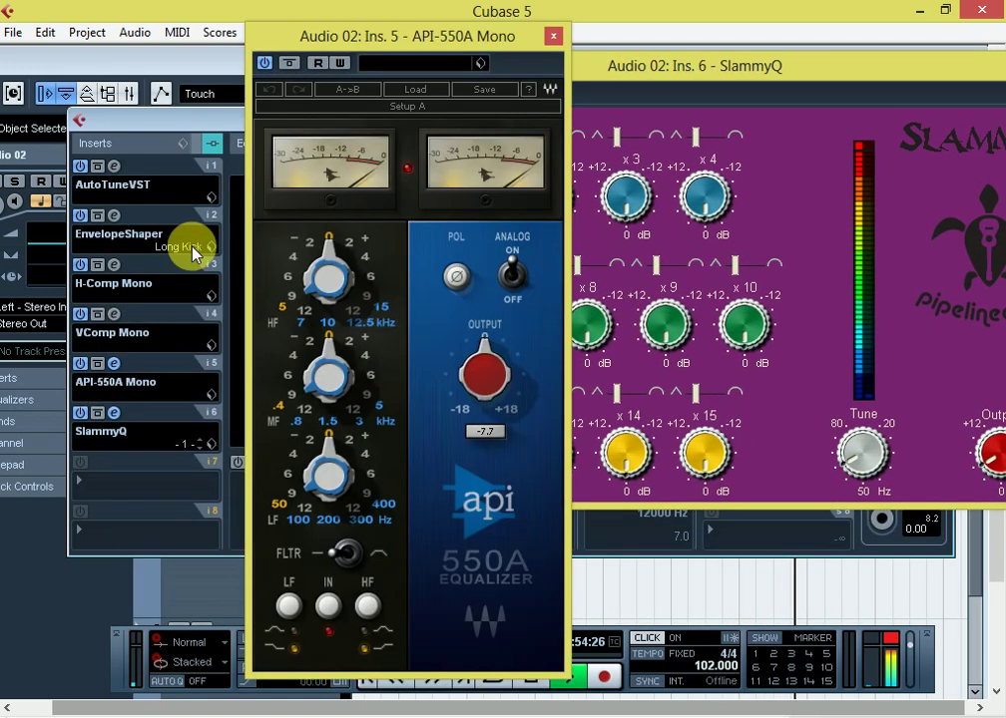
drag(331, 37, 334, 67)
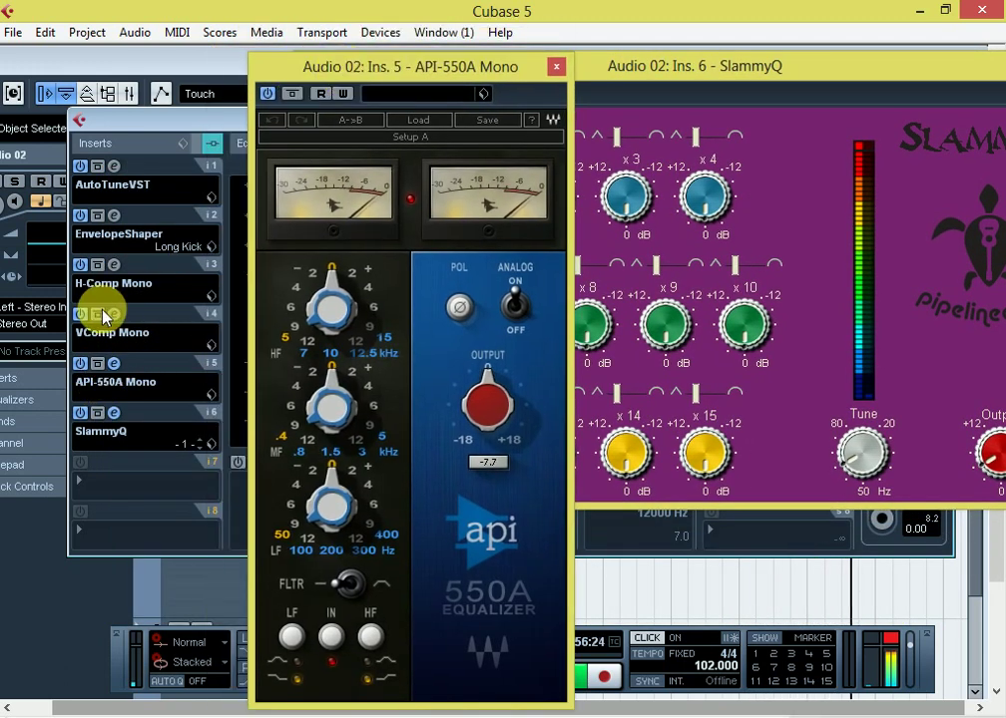
click(105, 318)
drag(219, 78, 142, 68)
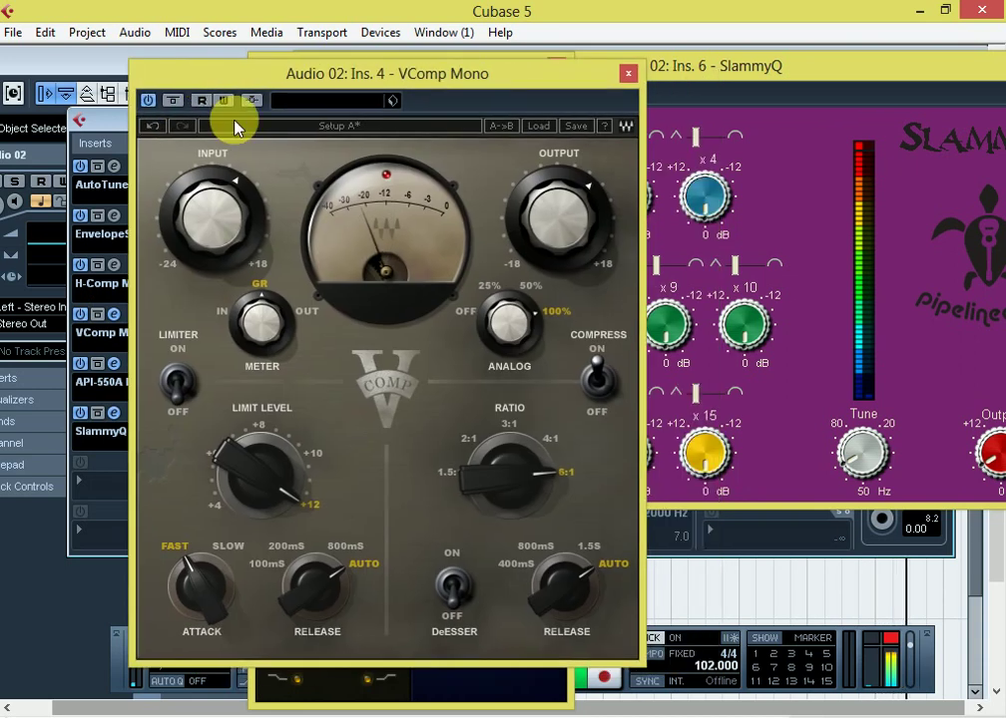
drag(235, 126, 485, 288)
Step: Open the H-Comp and EnvelopeShaper editors of Audio 02 and move them clear of the other plug-in windows
click(115, 267)
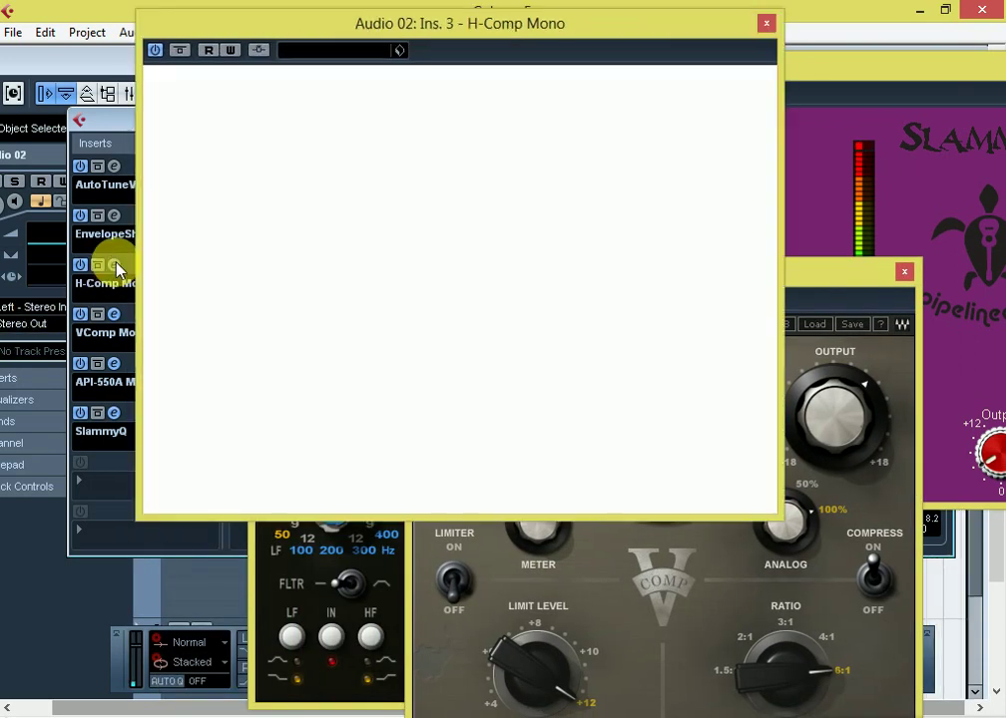
drag(359, 27, 216, 335)
click(113, 215)
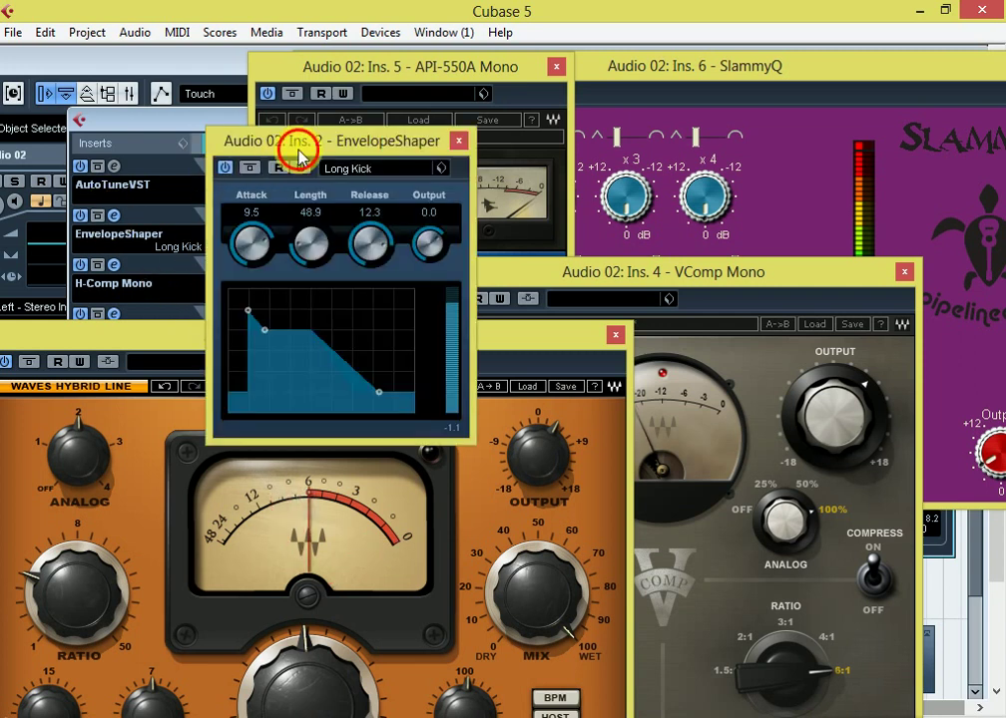
drag(299, 155, 104, 38)
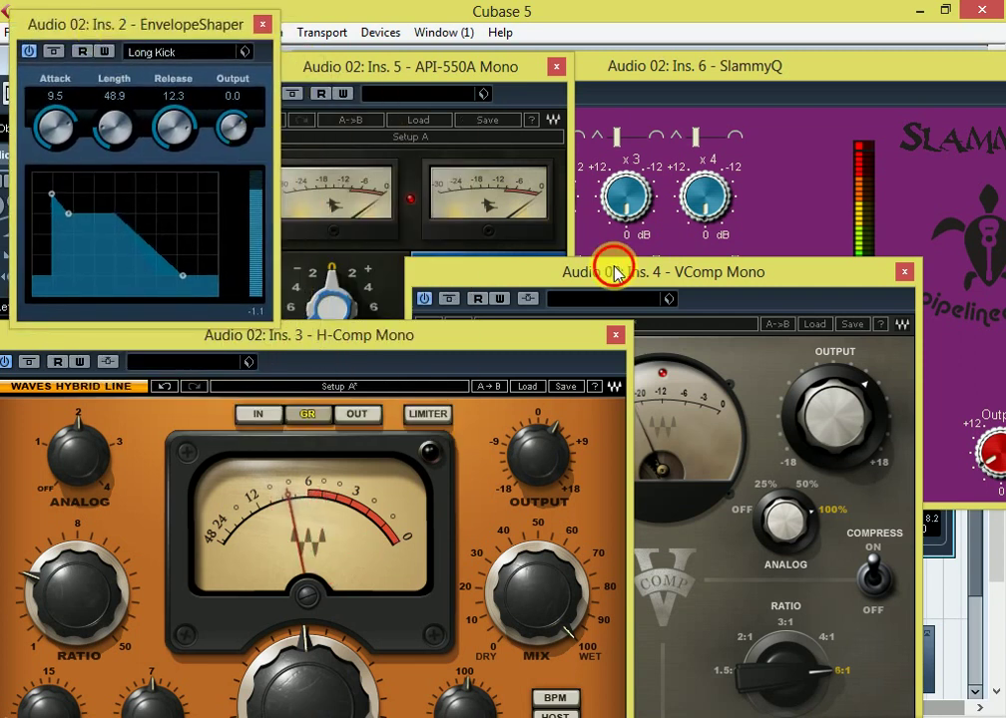
Step: Rearrange the VComp, API-550A and SlammyQ windows to show the insert chain's settings side by side
drag(613, 272, 764, 303)
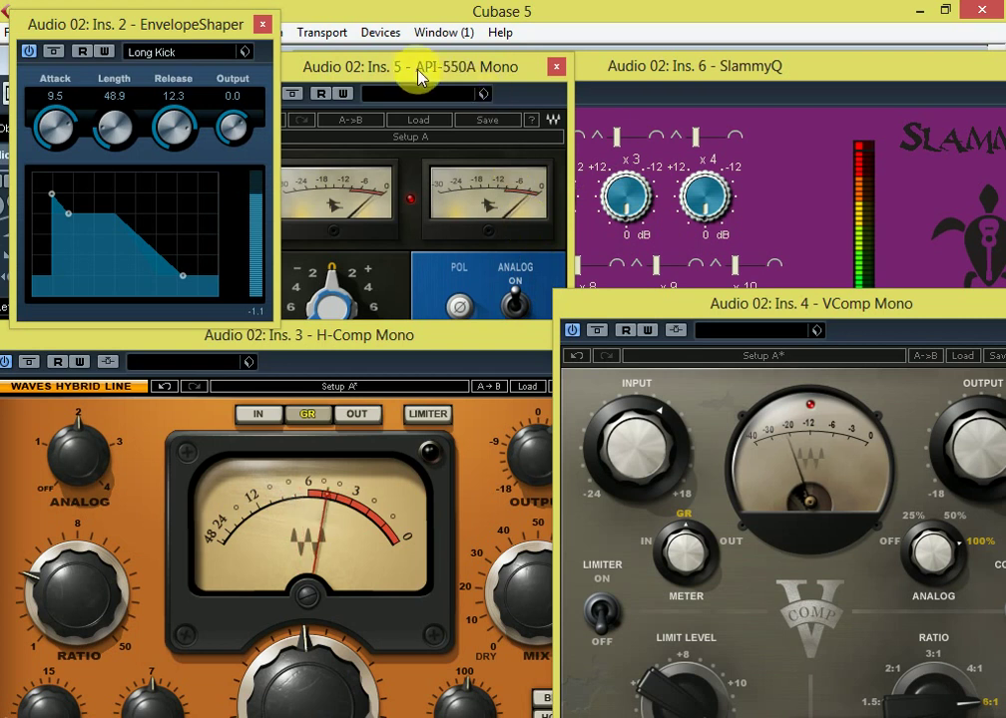
drag(419, 78, 399, 22)
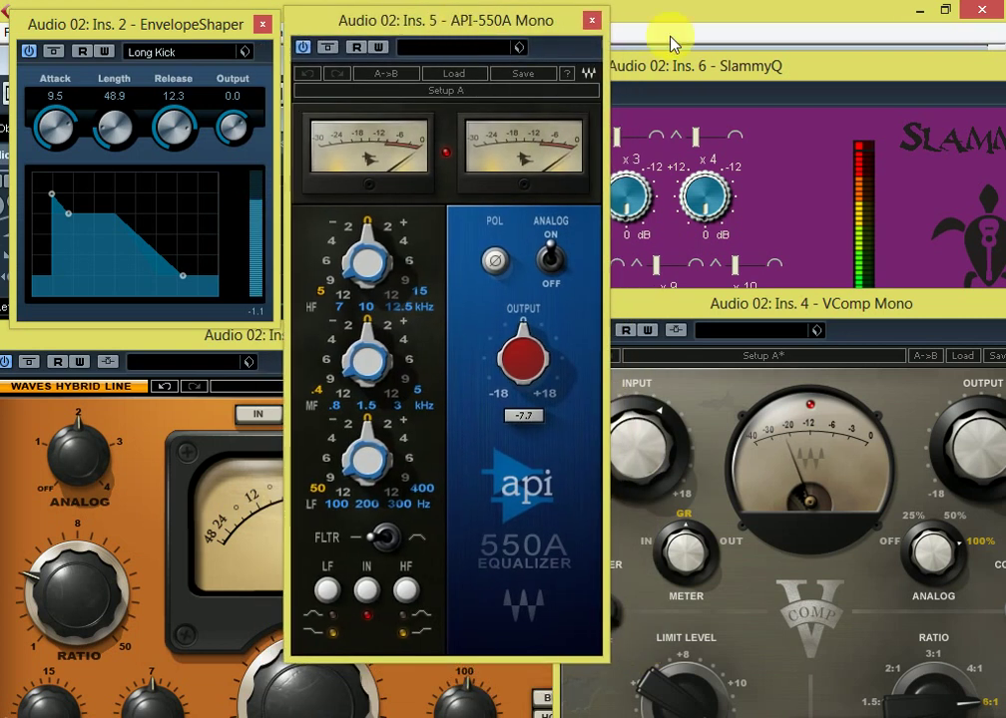
drag(763, 70, 810, 16)
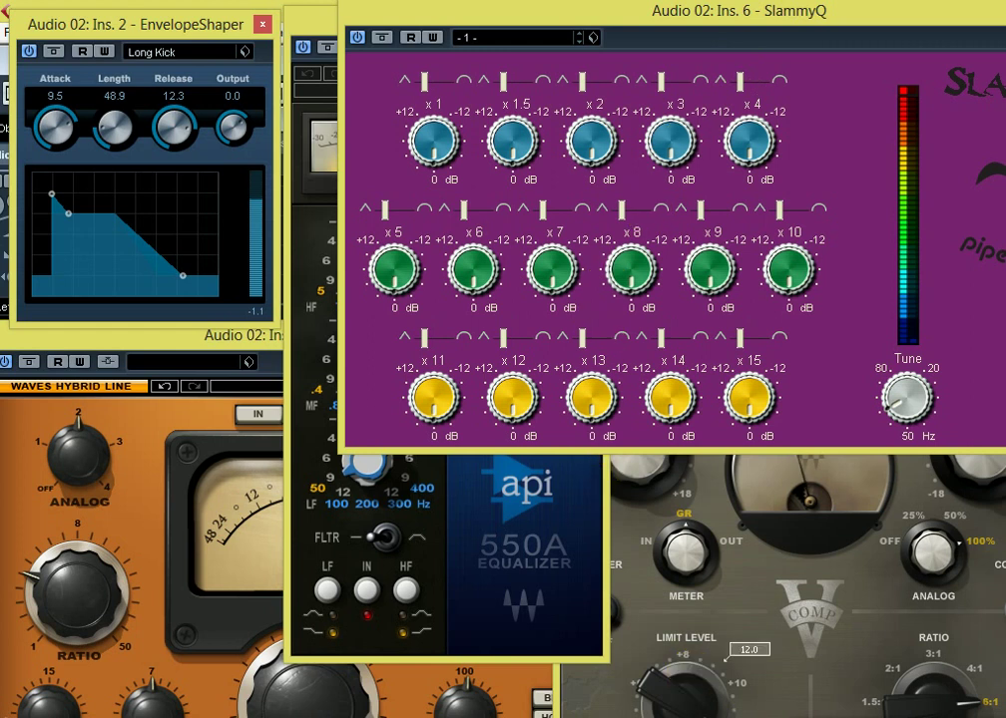
Step: Close the EnvelopeShaper, H-Comp, SlammyQ, VComp and API-550A editors, along with the Audio 02 channel settings
click(258, 33)
drag(214, 338, 140, 72)
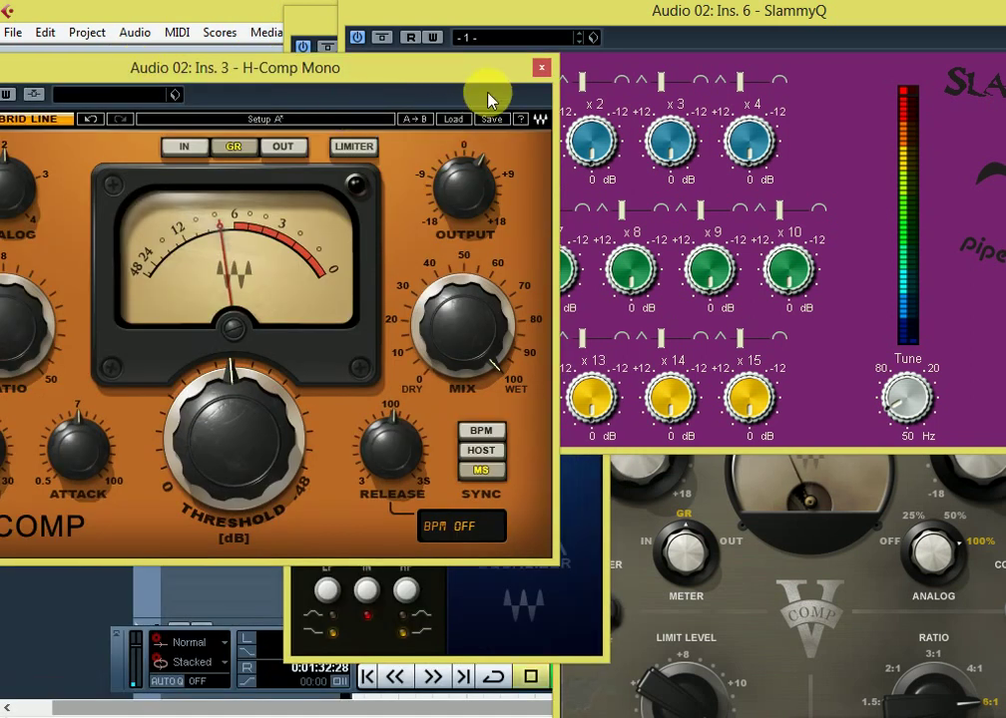
click(541, 66)
drag(636, 20, 379, 90)
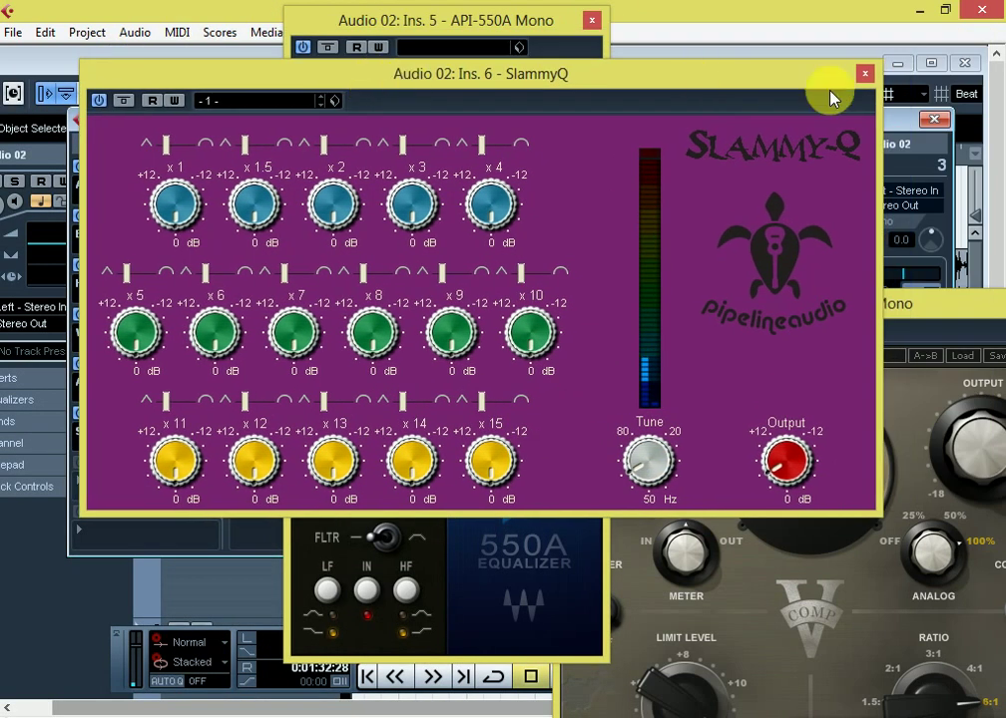
click(865, 73)
drag(891, 292, 813, 167)
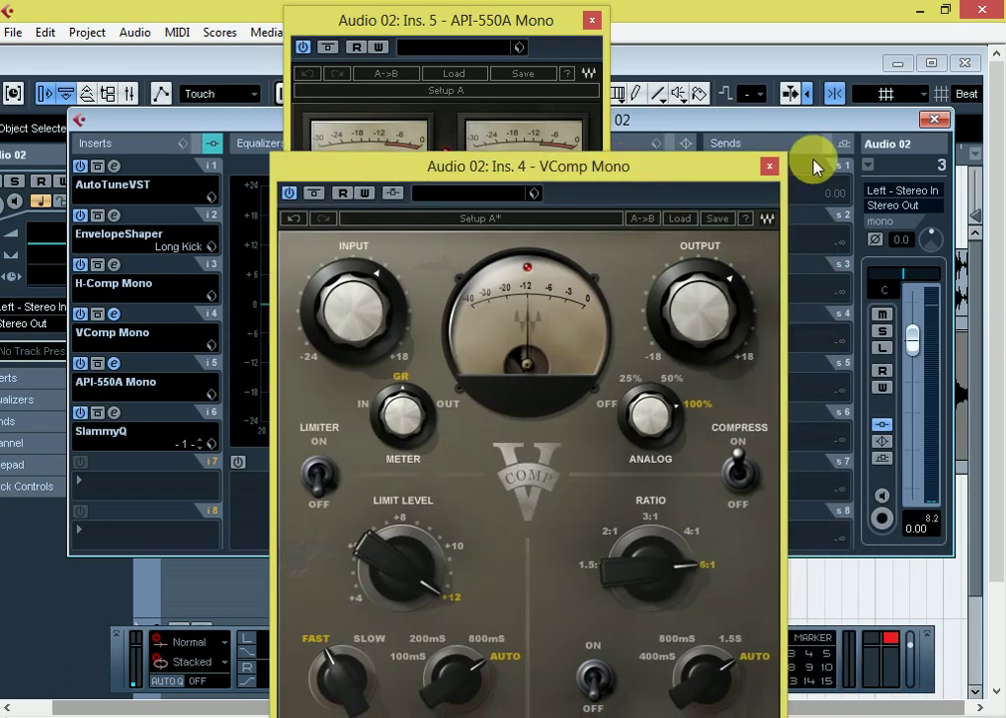
click(768, 166)
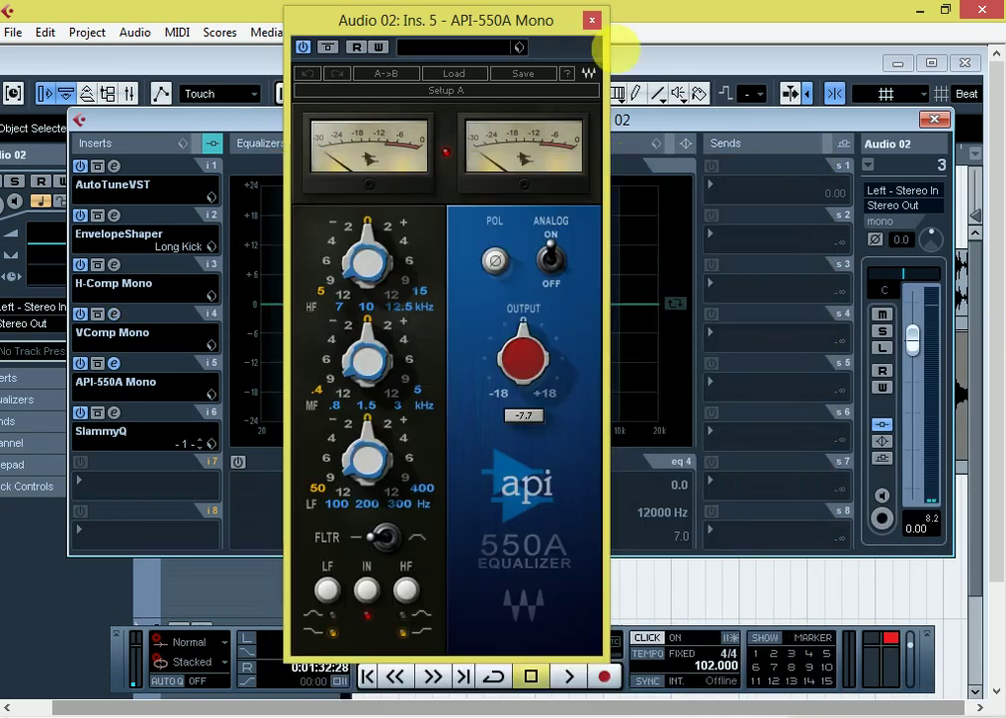
click(592, 20)
click(933, 122)
Step: Play back the processed Audio 02 vocal with the backing track, following the clips in the arrangement, and stop playback
key(space)
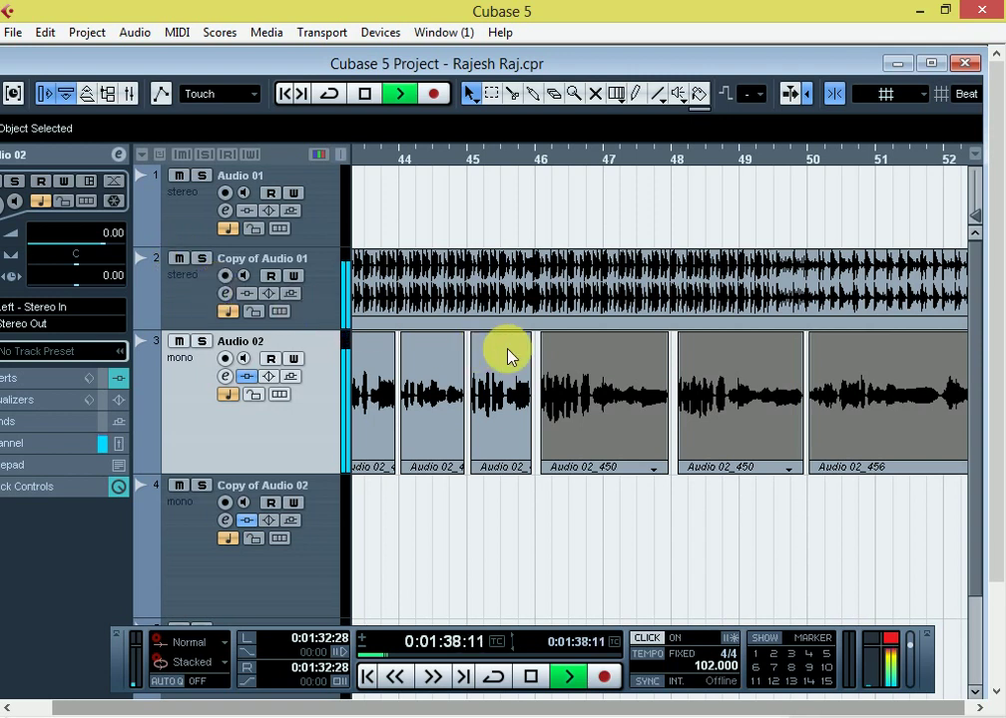
scroll(507, 356, down, 3)
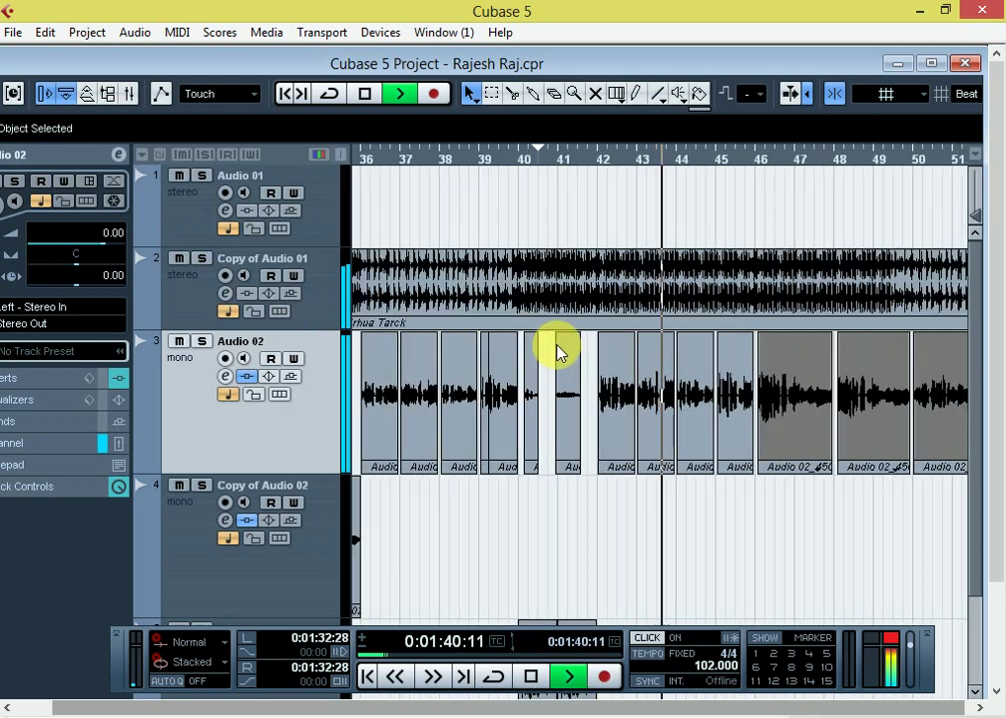
scroll(578, 351, up, 4)
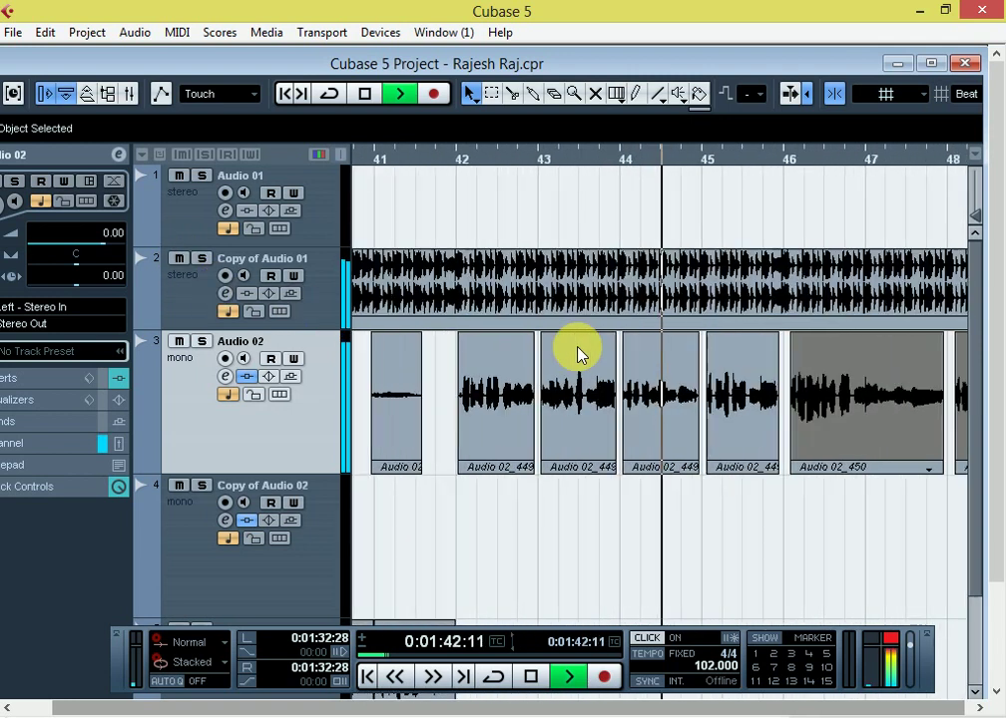
scroll(663, 343, down, 2)
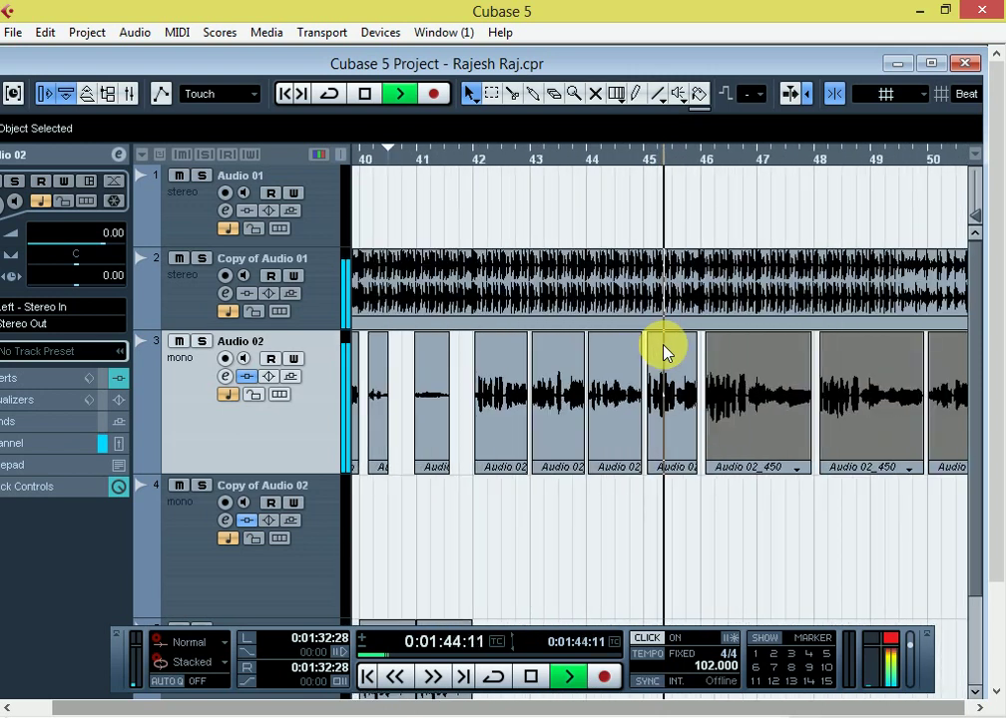
scroll(659, 343, up, 3)
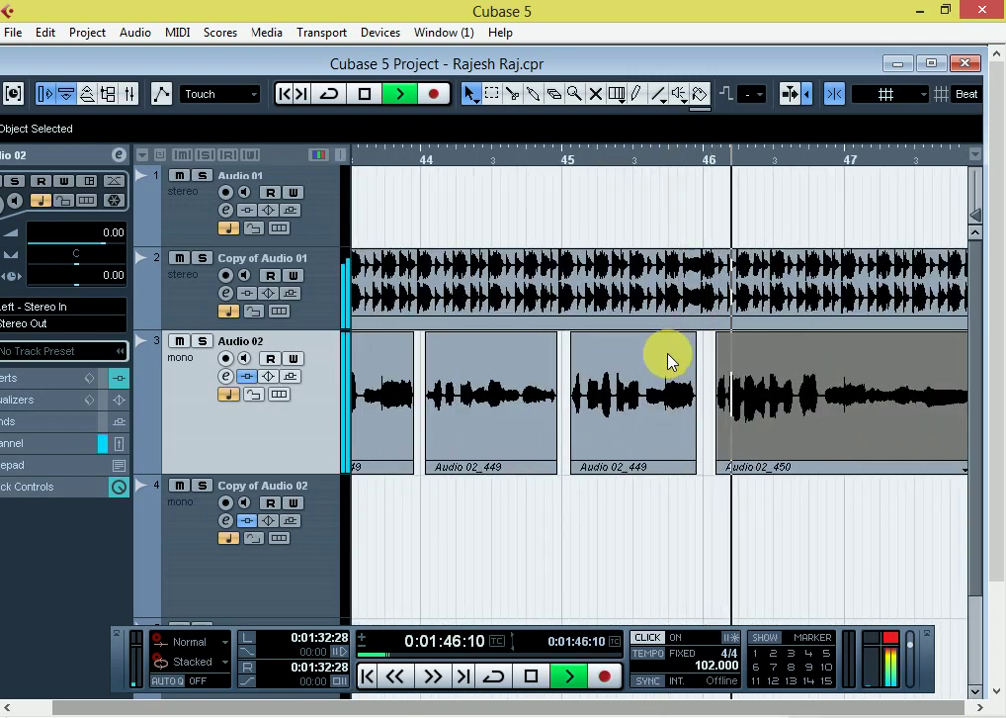
scroll(668, 360, down, 2)
scroll(666, 357, down, 3)
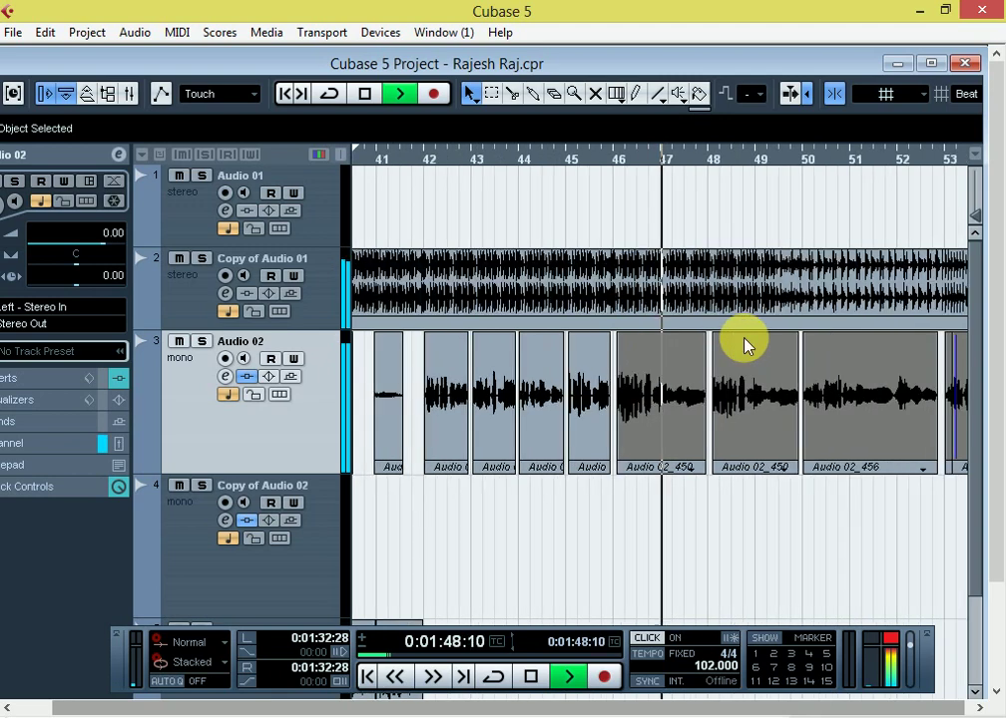
scroll(738, 344, up, 2)
scroll(627, 325, down, 2)
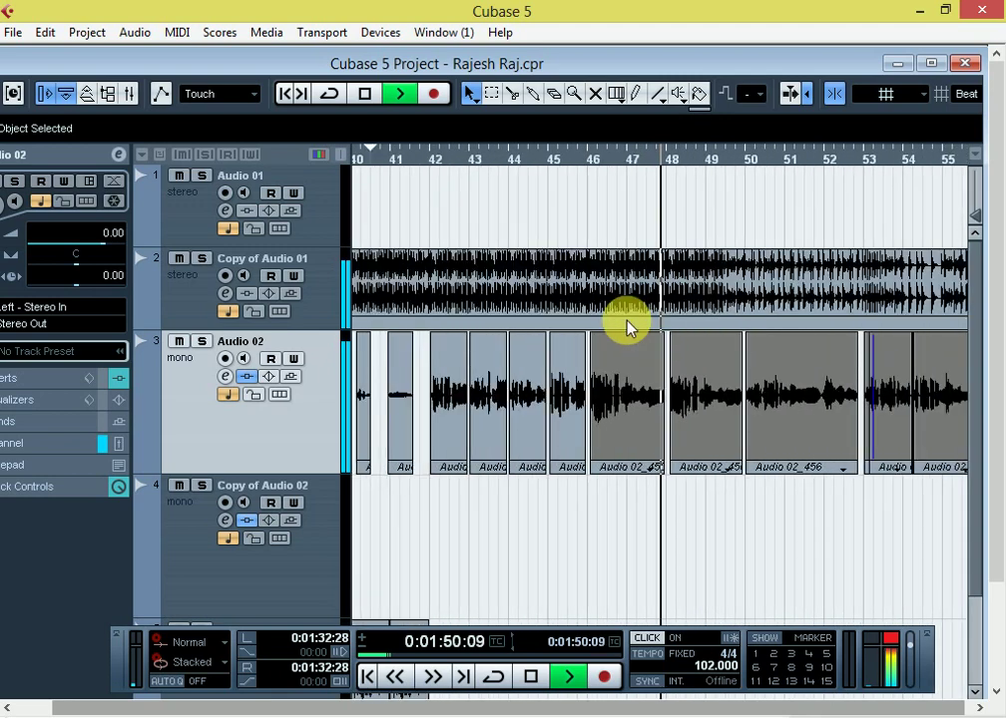
scroll(609, 312, up, 3)
scroll(611, 310, up, 1)
scroll(610, 310, down, 4)
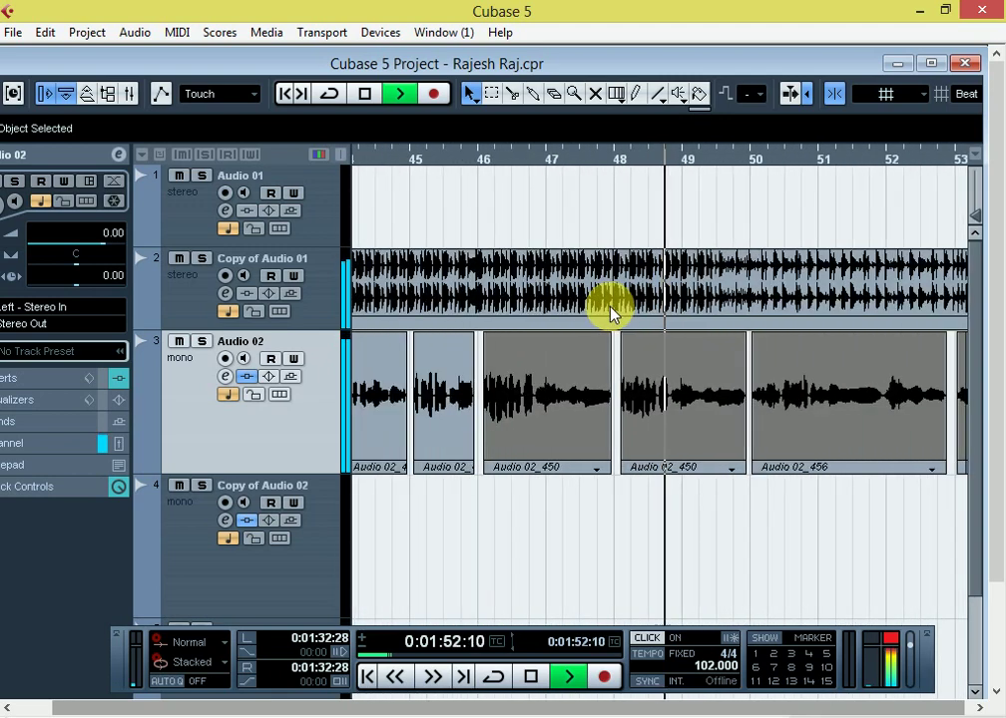
scroll(614, 321, down, 1)
scroll(614, 321, up, 4)
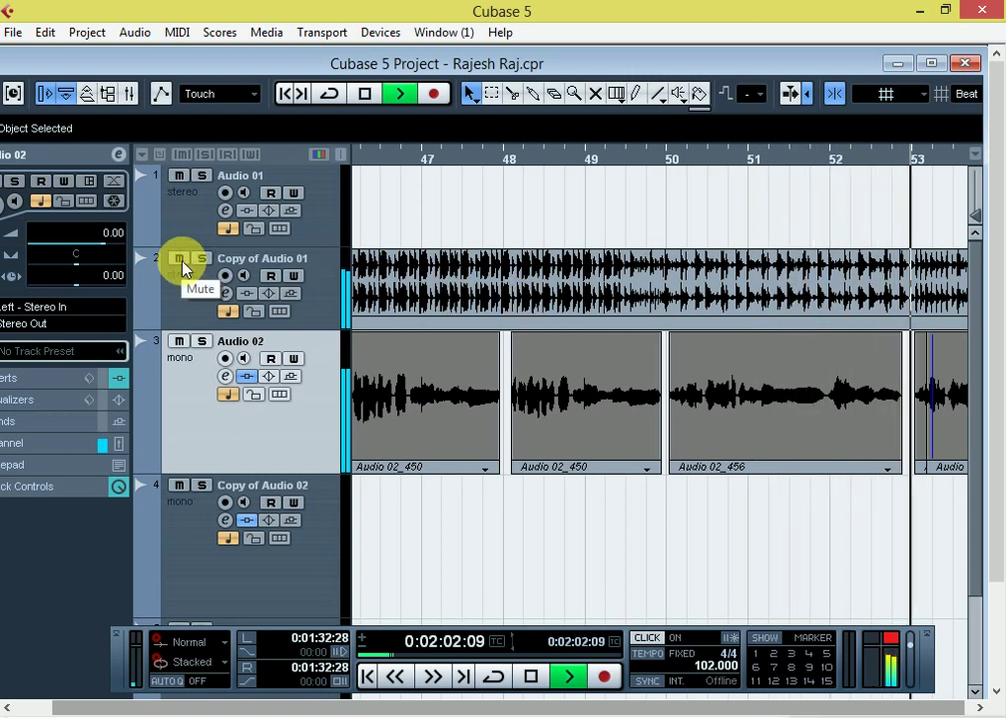
key(h)
key(h)
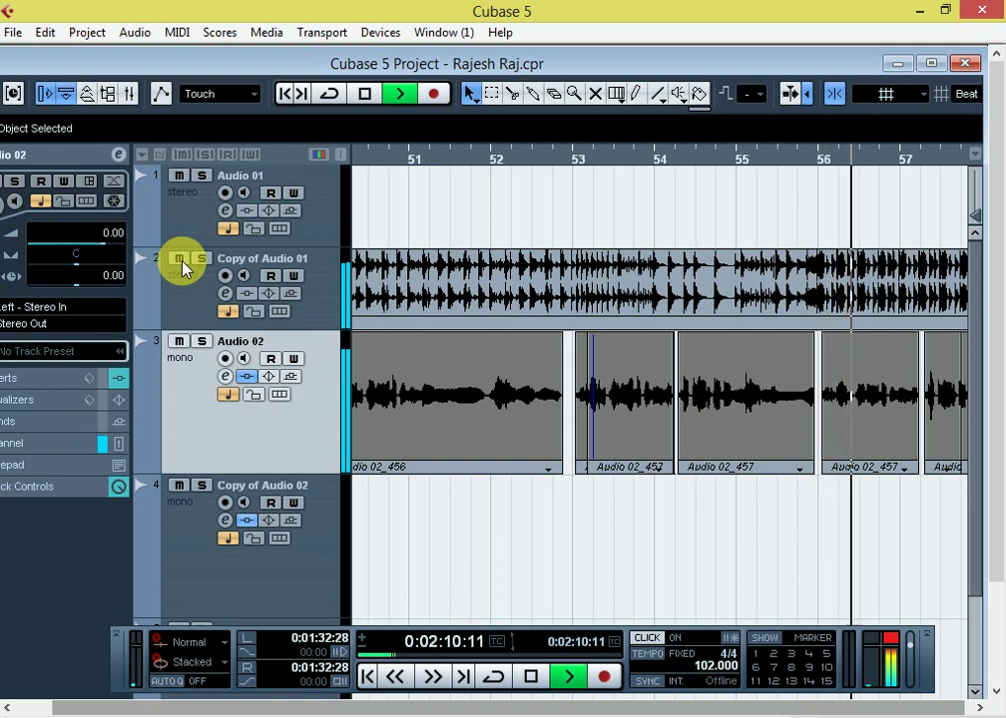
key(space)
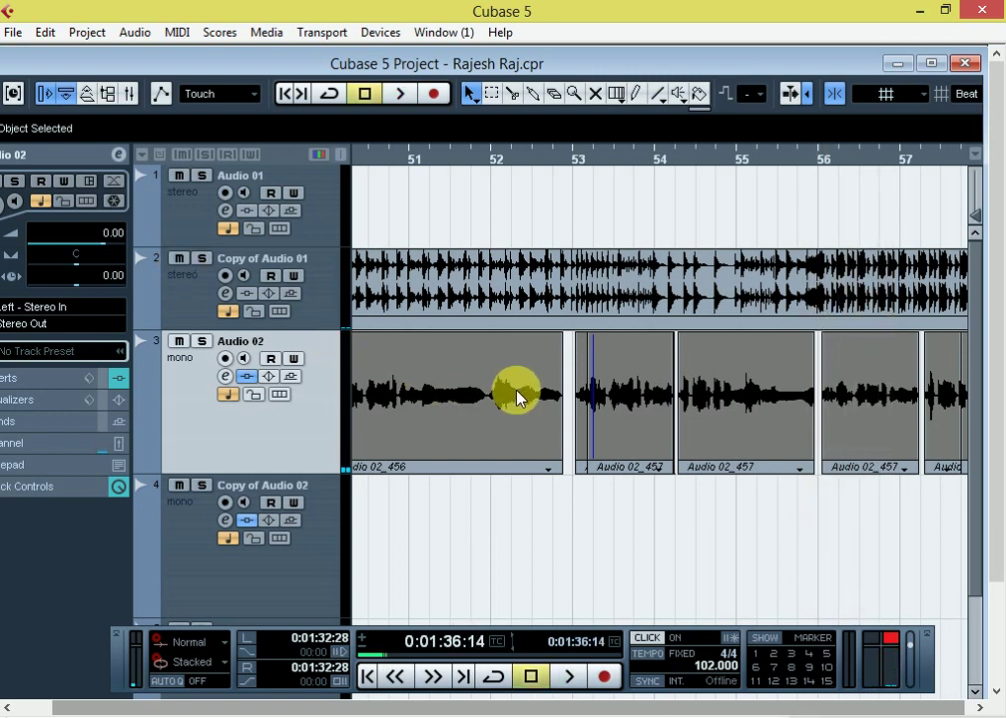
Step: Move the transport panel down off the track list and bring up the add-track options below the last track
click(999, 644)
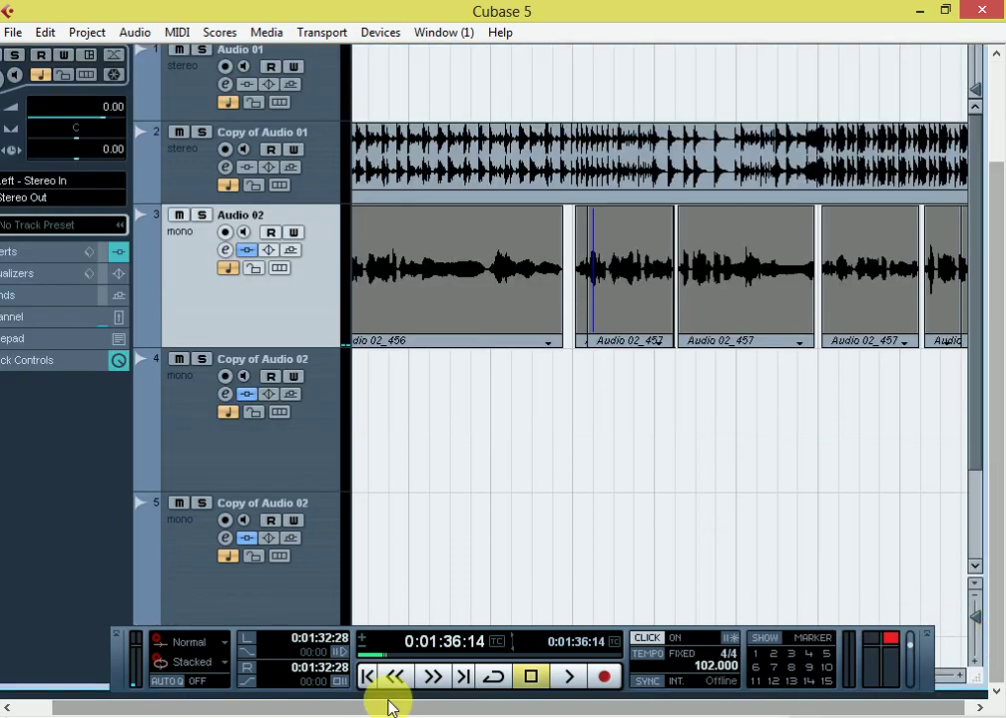
drag(123, 663, 144, 708)
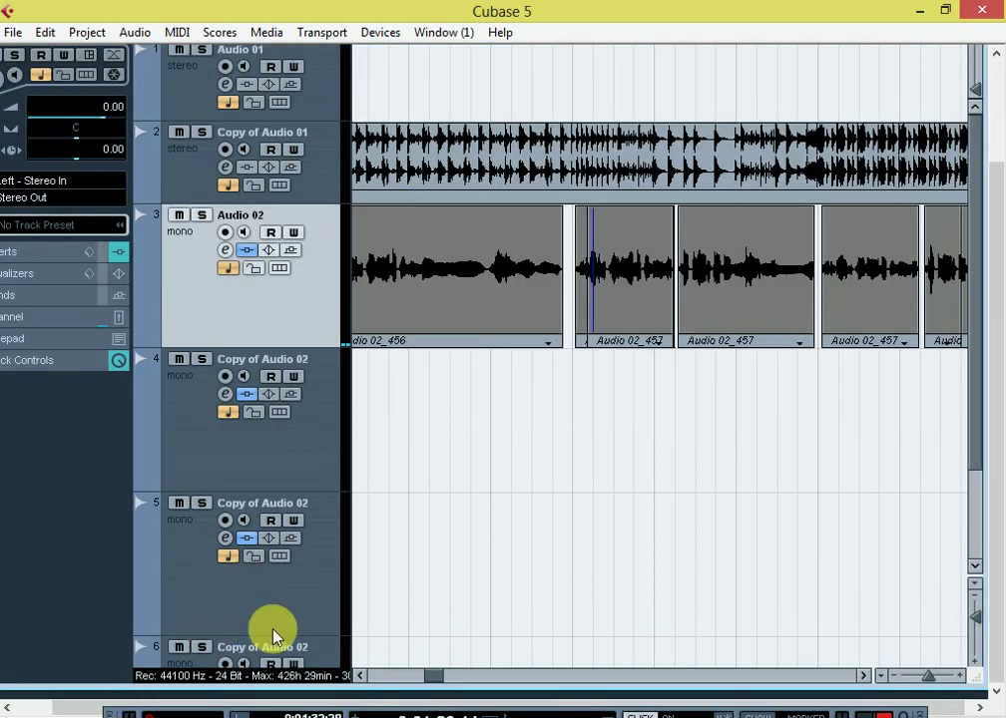
scroll(973, 529, down, 2)
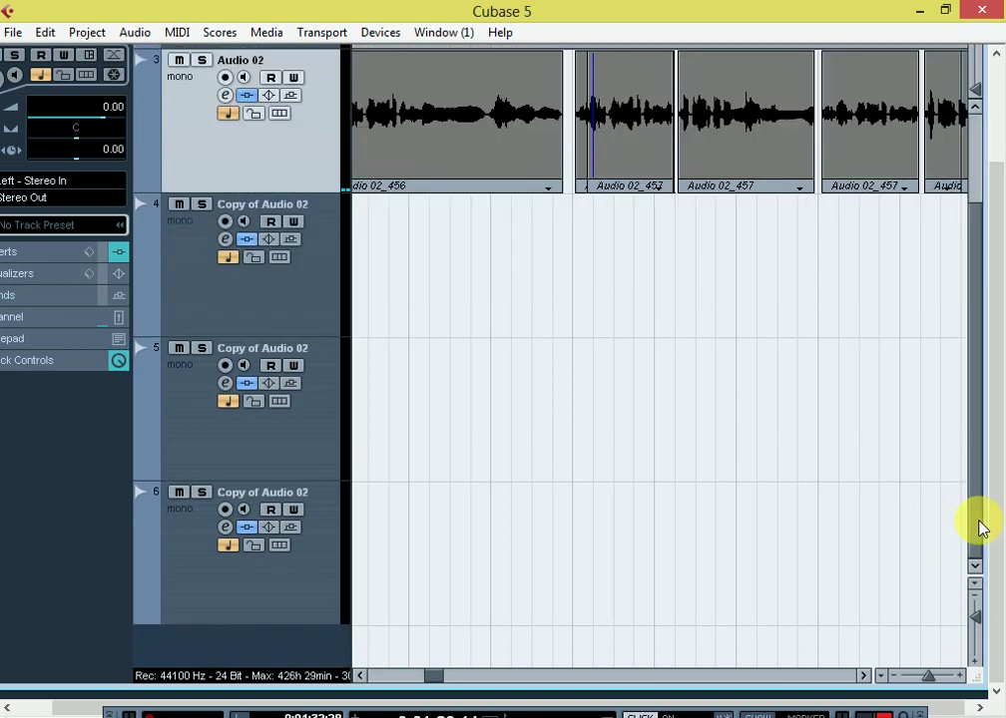
right_click(229, 643)
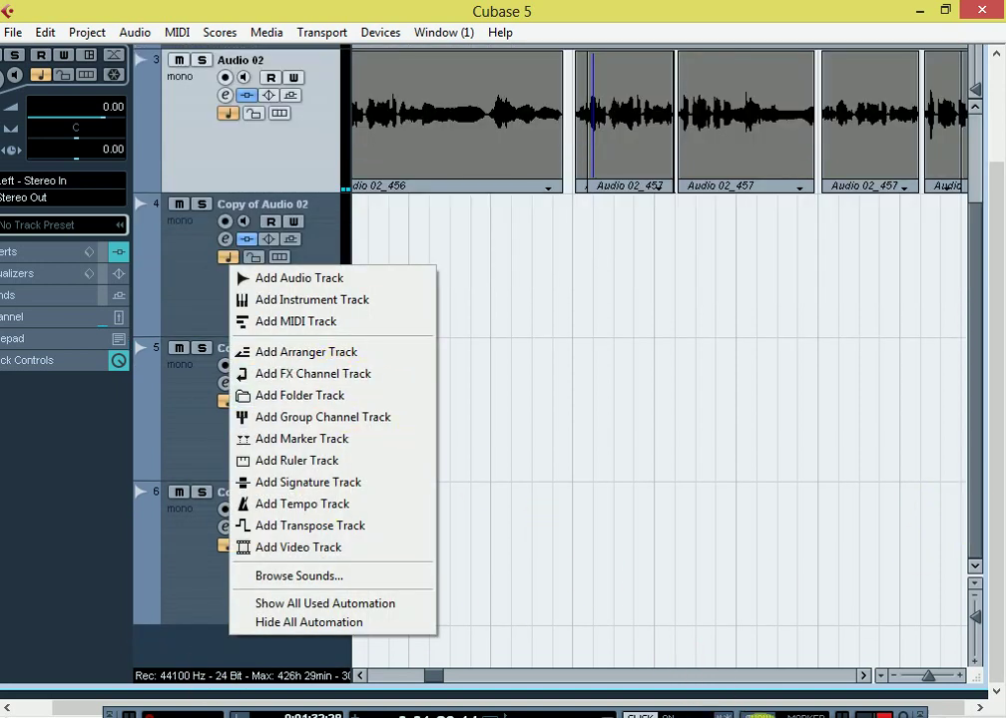
right_click(484, 708)
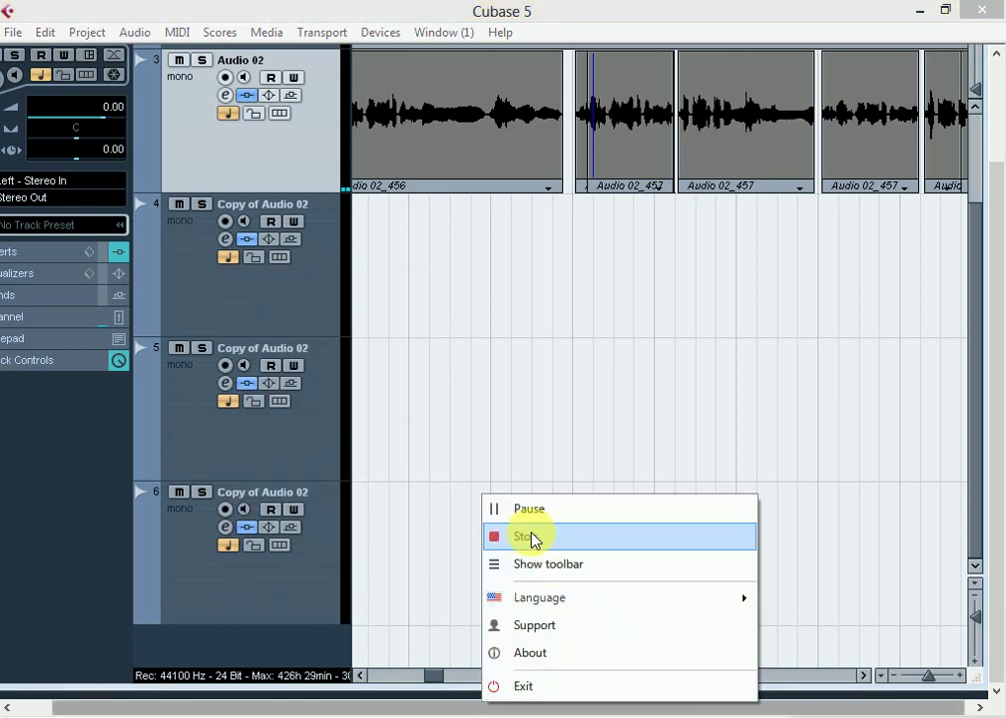